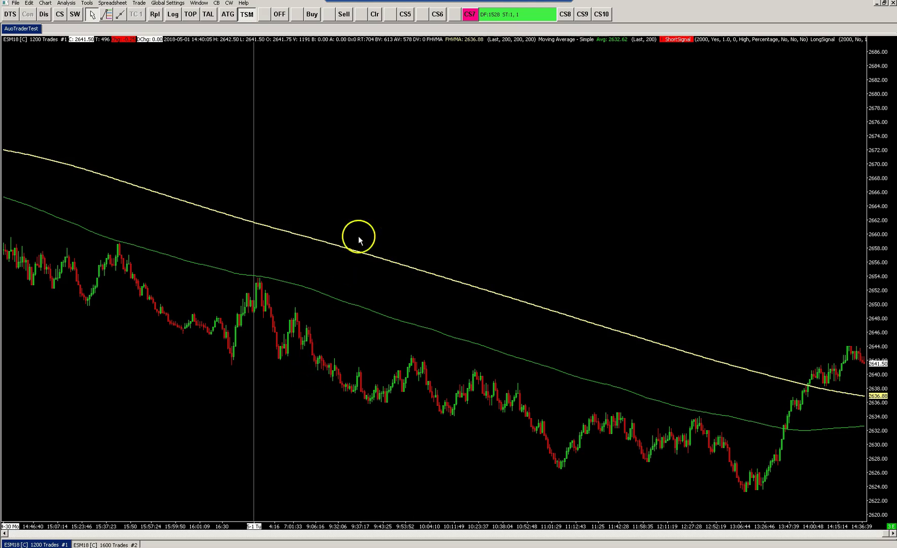
Switch from the Sierra Chart chart to the sierrachart.com home page in Chrome
key("alt+Tab")
key("alt+Tab")
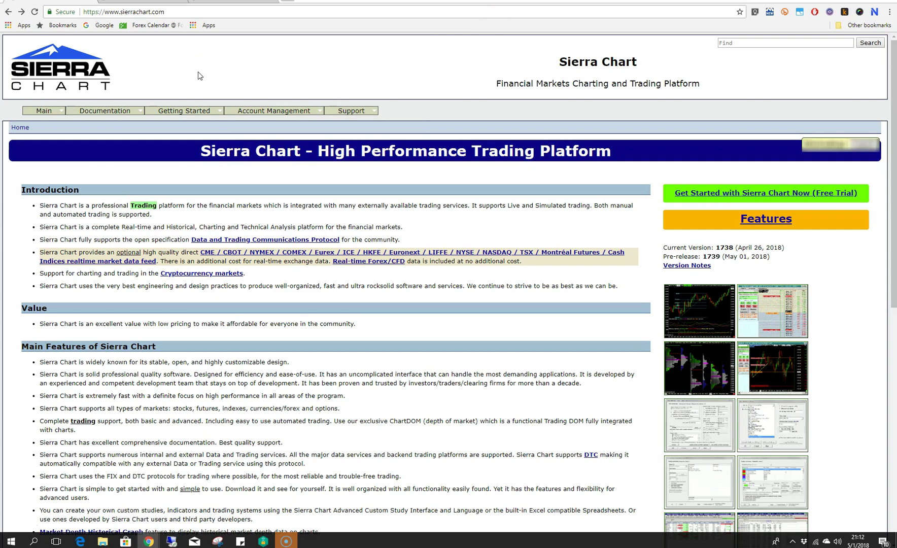
Open the Trading topics in the documentation Table of Contents, then return to the chart and notes
mouse_move(122, 112)
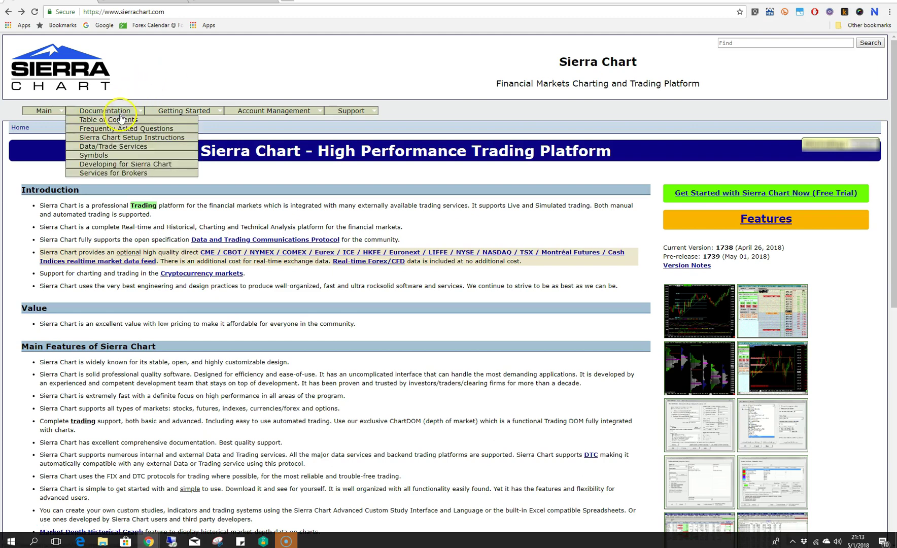
left_click(120, 120)
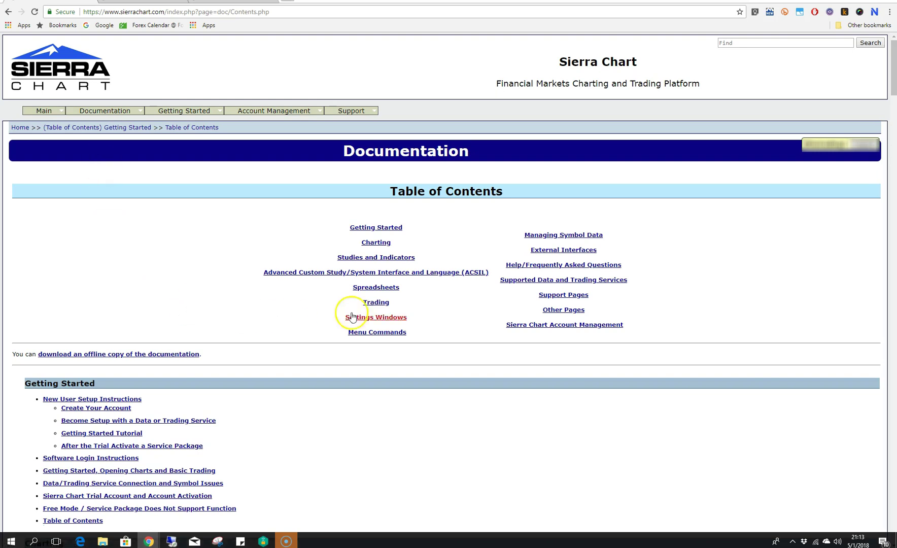
left_click(384, 300)
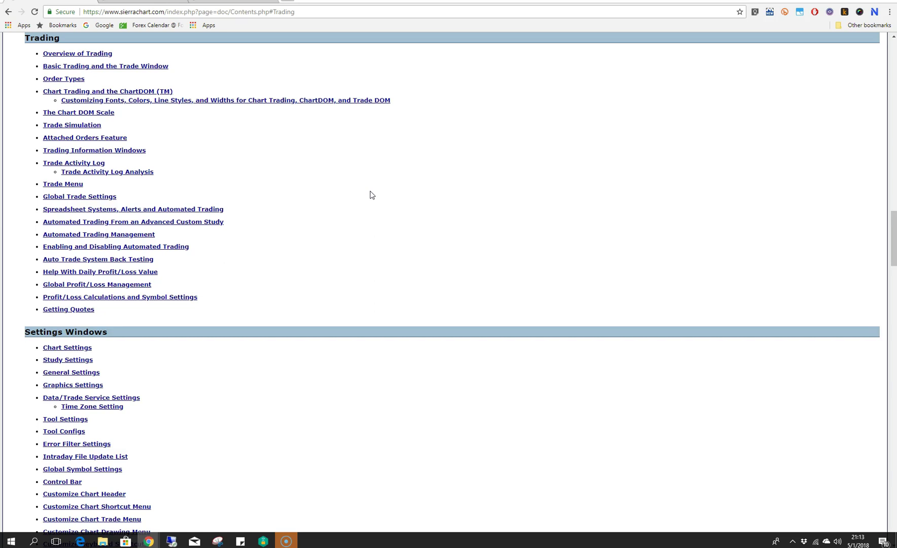
key("alt+Tab")
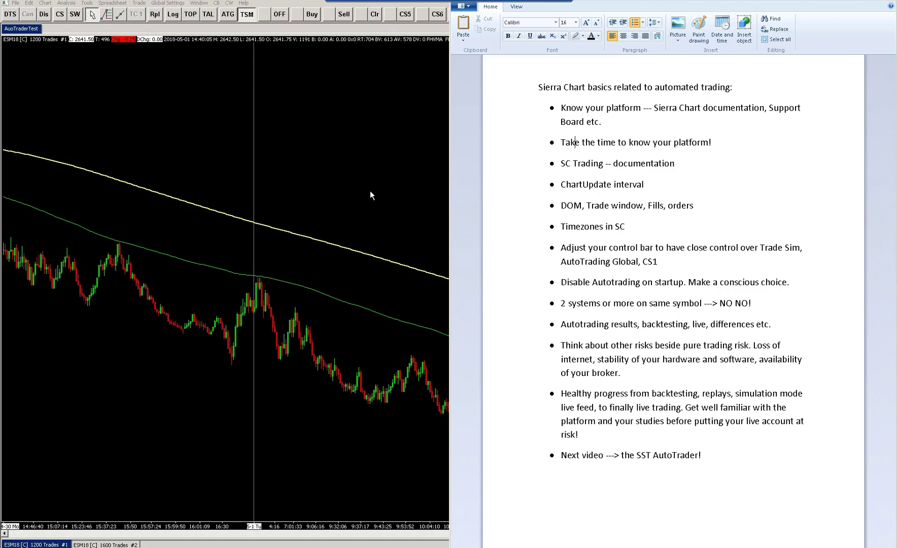
Bring the ESM18 1200-trade chart in front of the WordPad notes
left_click(362, 190)
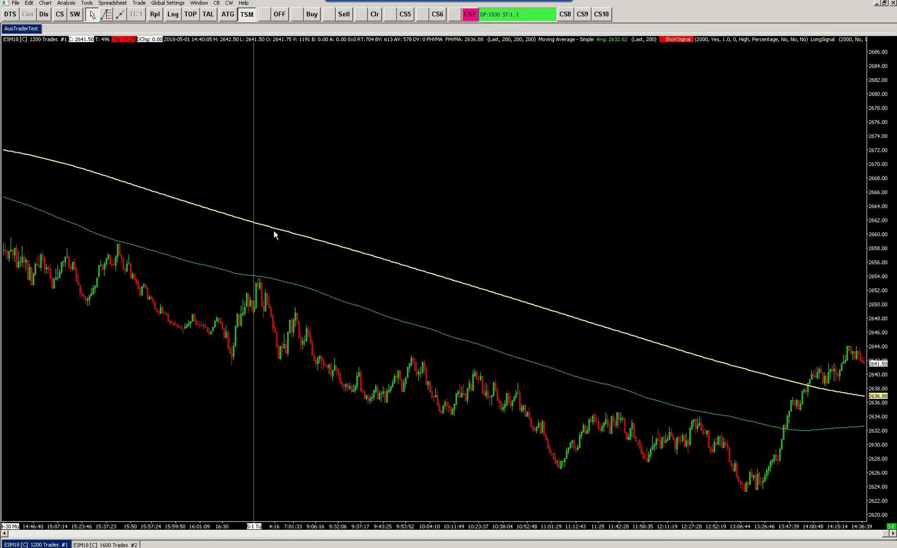
Enable Attach Trade Window To Chart and Trading Chart DOM On in the Trade menu
left_click(138, 4)
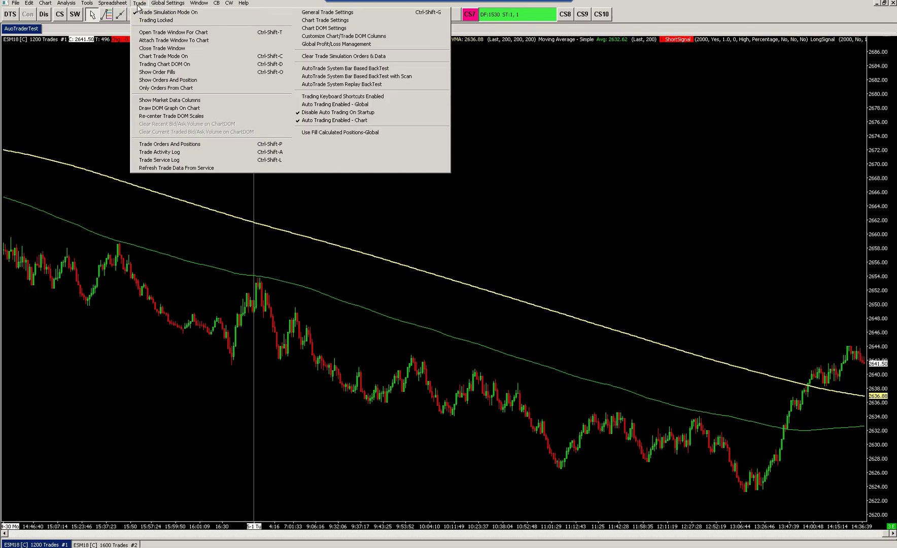
left_click(151, 41)
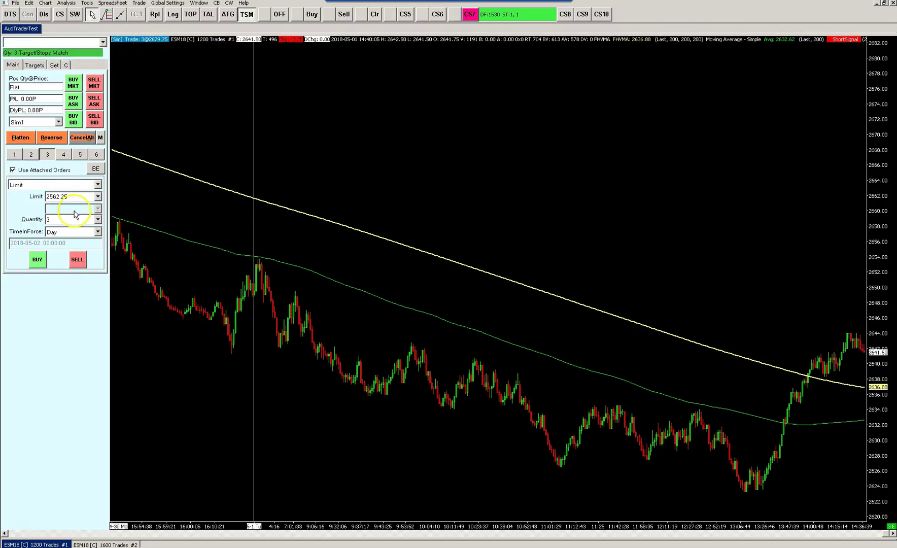
left_click(140, 4)
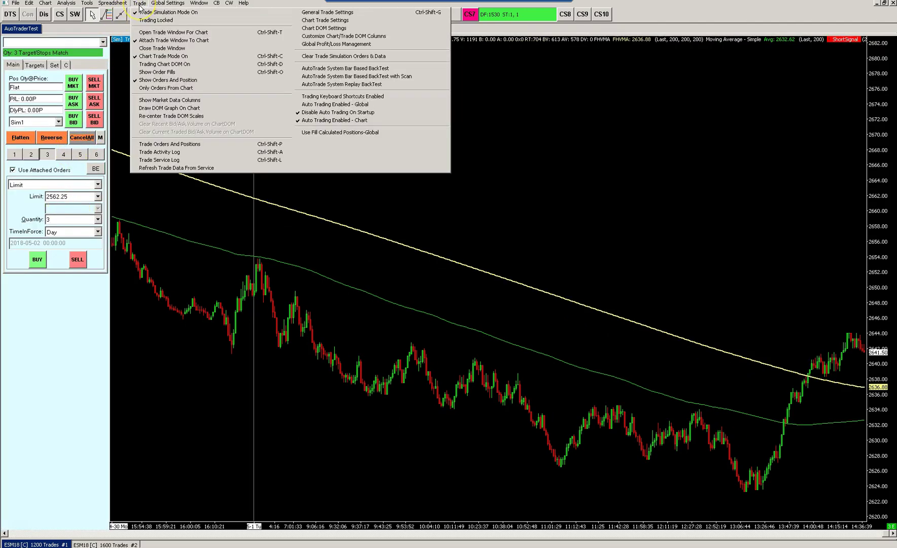
left_click(157, 65)
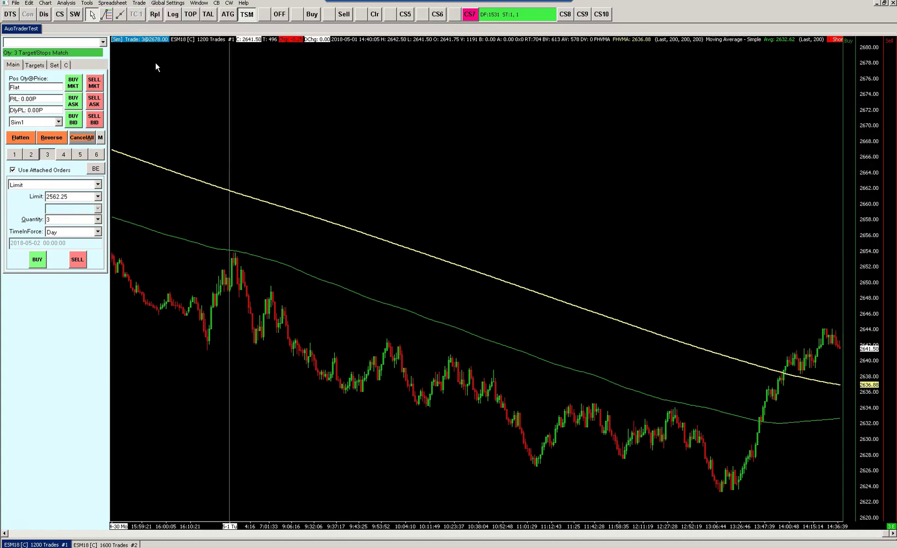
Turn on Show Order Fills, then review the Trade menu and close it
left_click(138, 4)
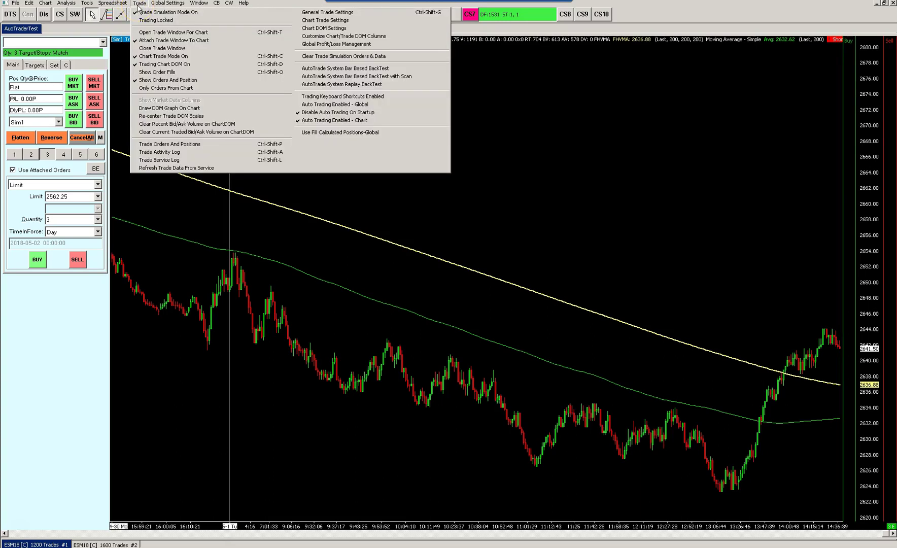
left_click(155, 56)
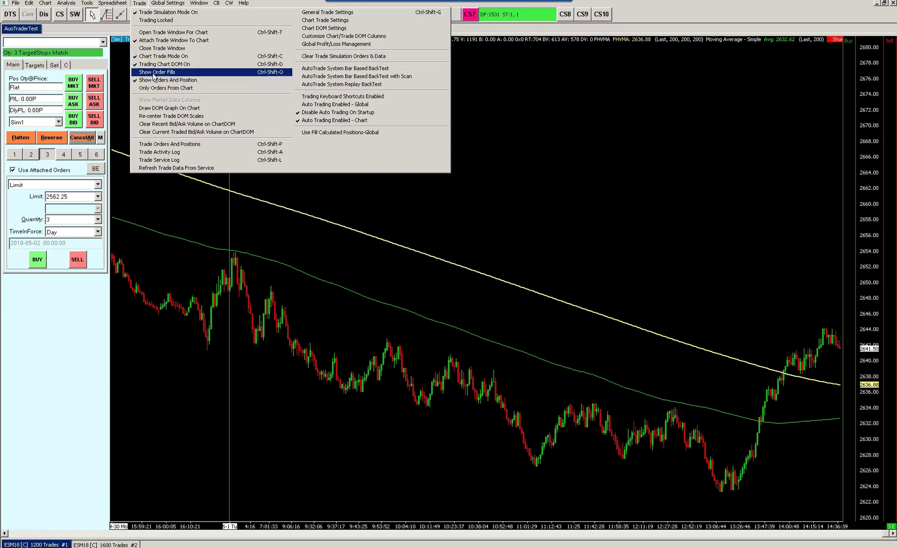
left_click(153, 72)
left_click(234, 90)
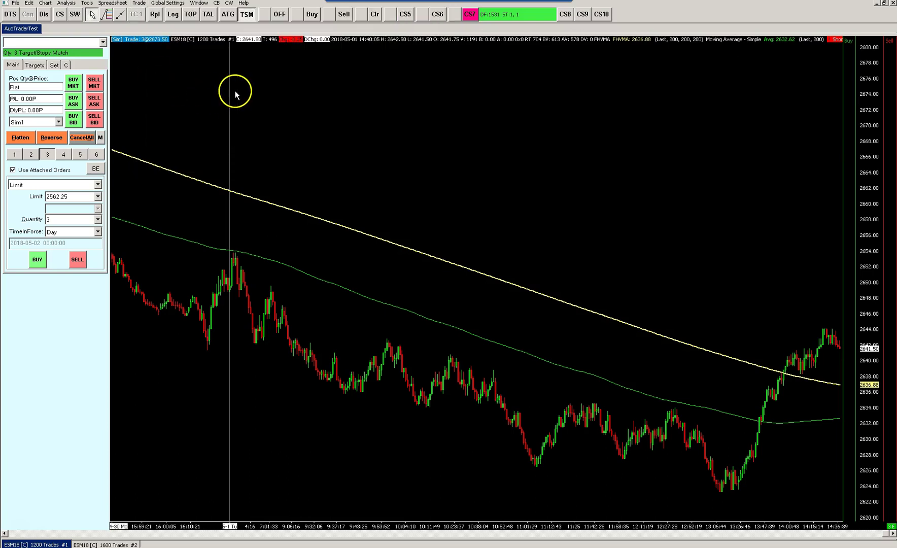
left_click(139, 3)
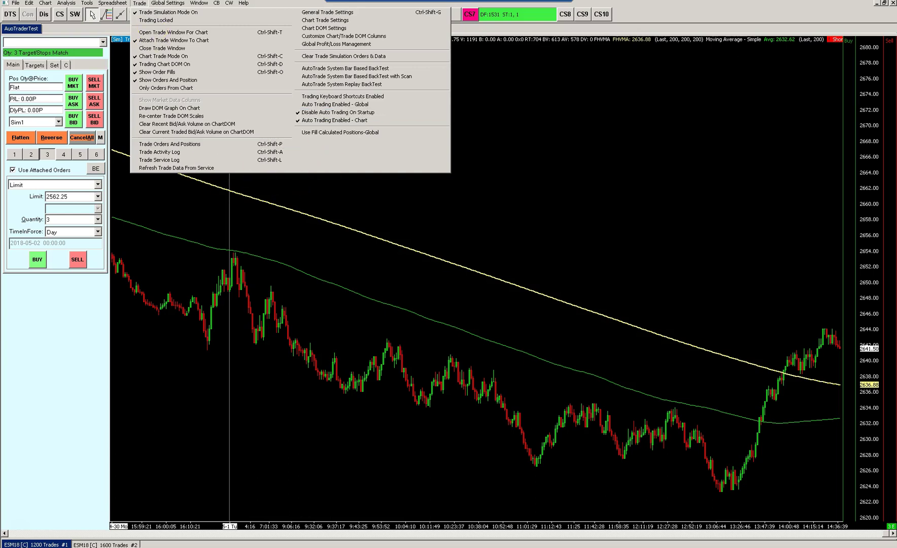
key("Escape")
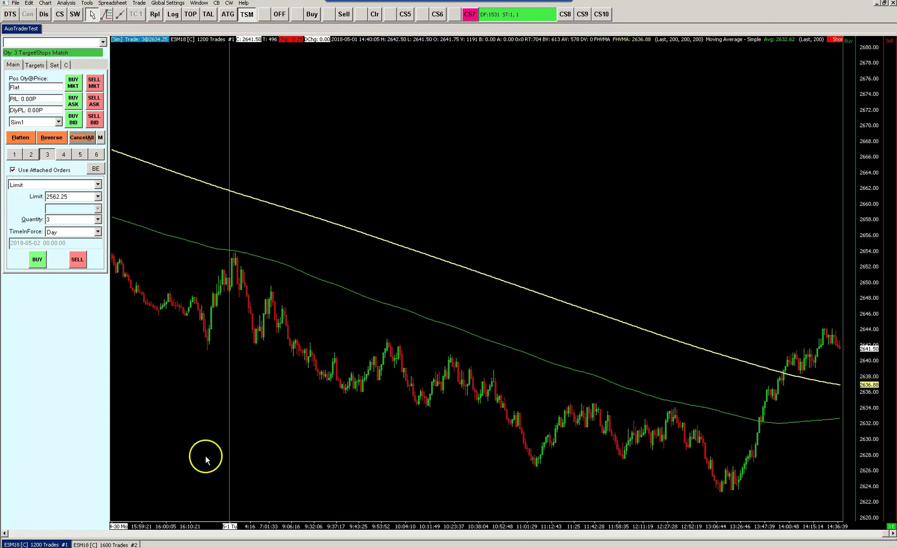
Switch to the 1600 Trades #2 chart and check the Trade menu's startup auto-trading option
left_click(104, 544)
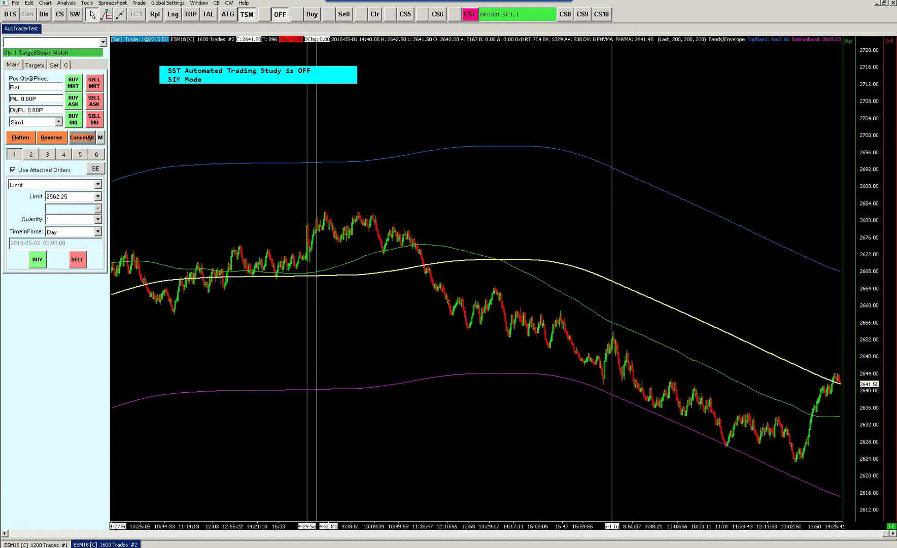
left_click(138, 4)
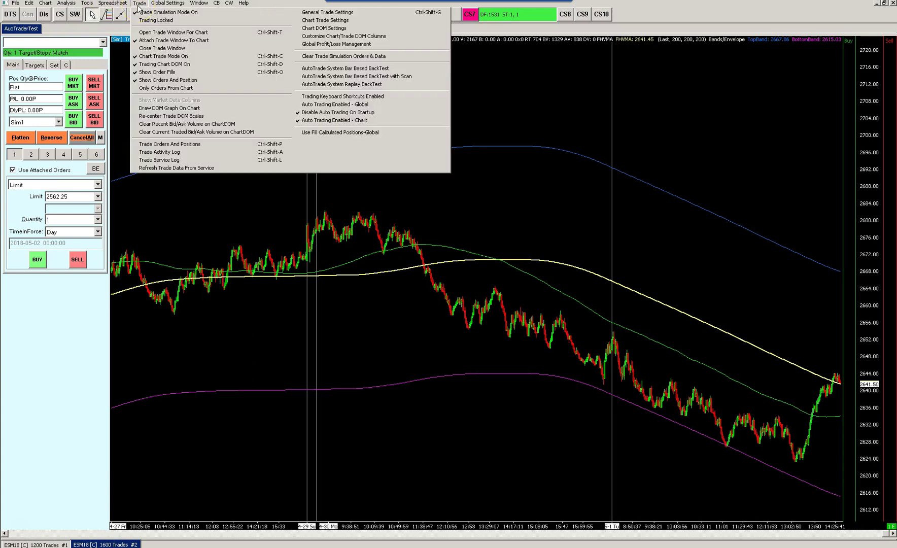
left_click(151, 337)
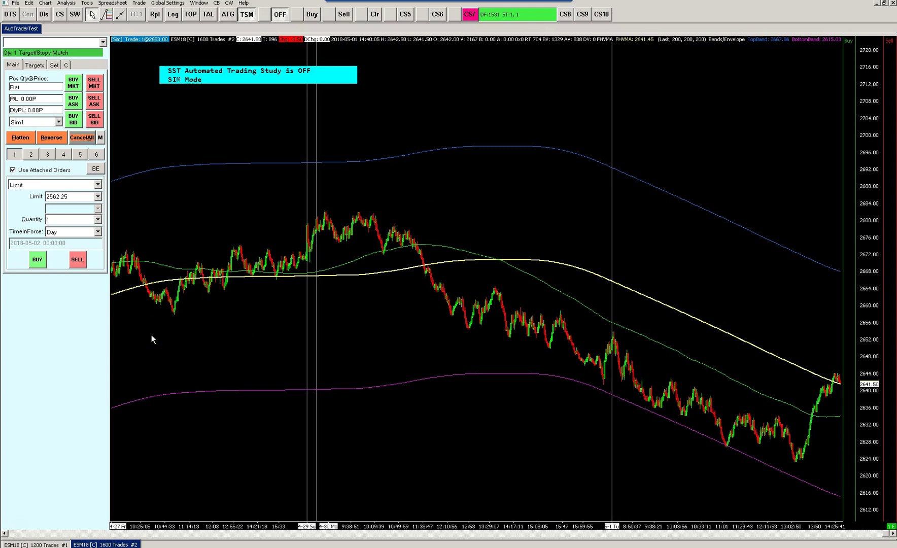
Bring up the WordPad automated-trading notes beside the chart
key("alt+Tab")
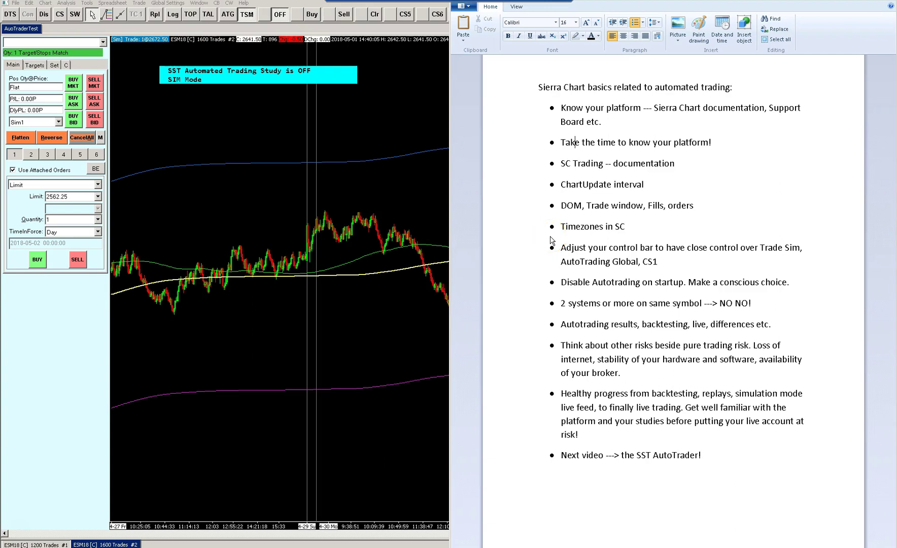
left_click(375, 165)
left_click(348, 160)
Review the 1600-trade chart's Advanced Settings, including the update interval, and cancel unchanged
left_click(128, 53)
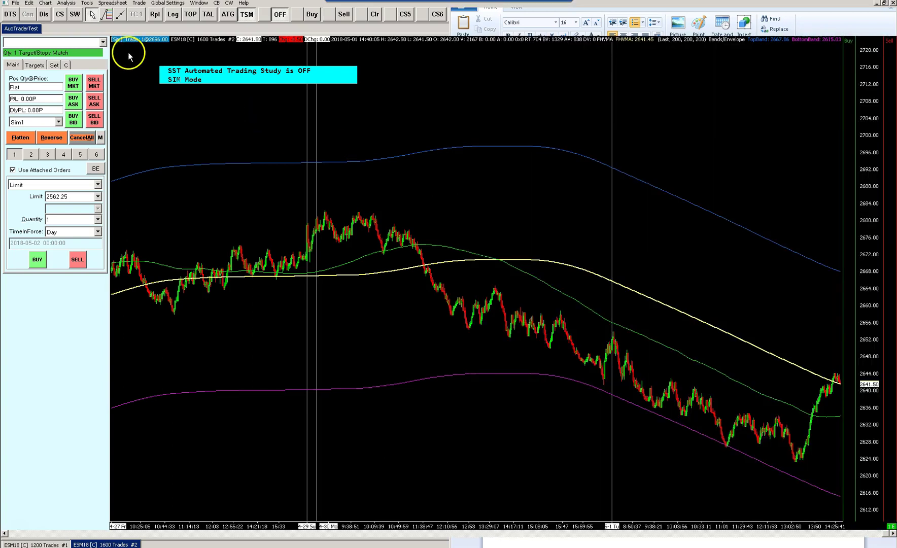
left_click(59, 17)
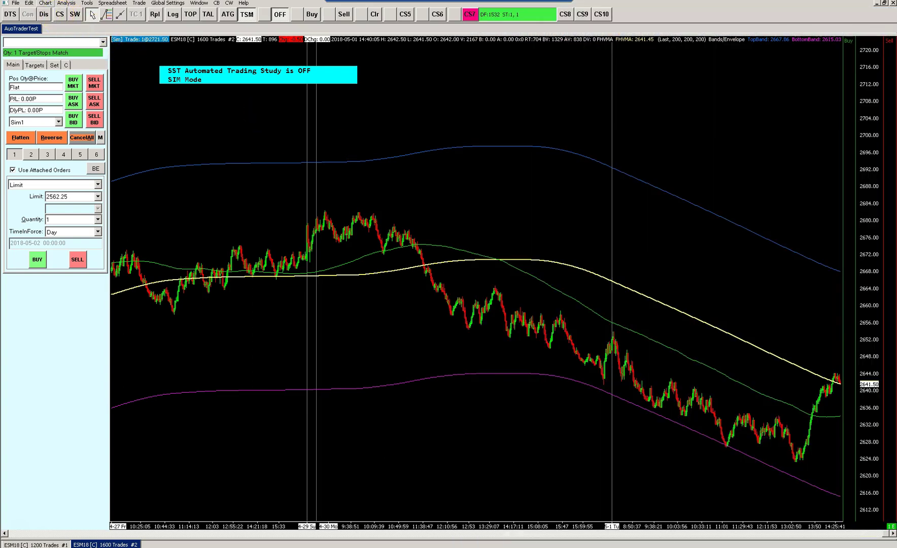
left_click(49, 3)
left_click(57, 12)
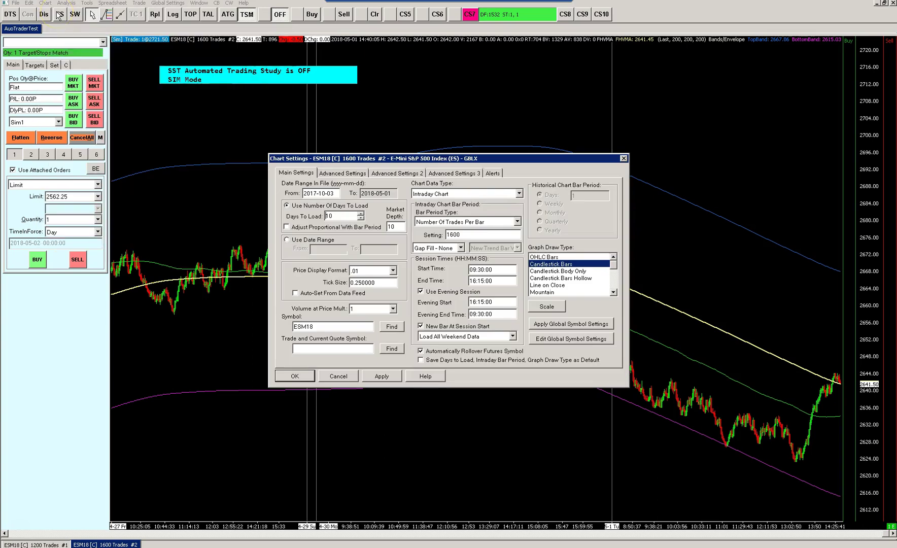
left_click(357, 174)
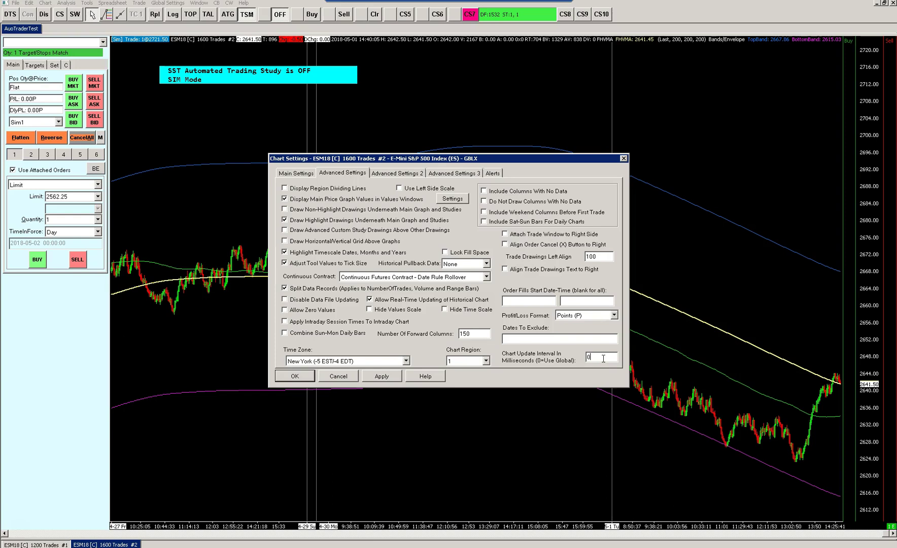
left_click(331, 377)
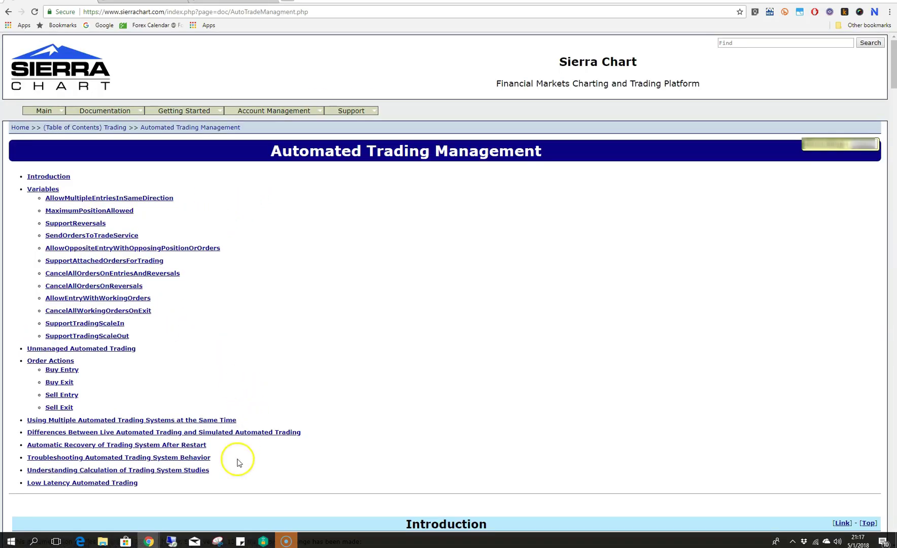
Follow Understanding Calculation of Trading System Studies to the Chart Update Interval documentation, then return to Sierra Chart
left_click(159, 471)
left_click(416, 386)
left_click(604, 395)
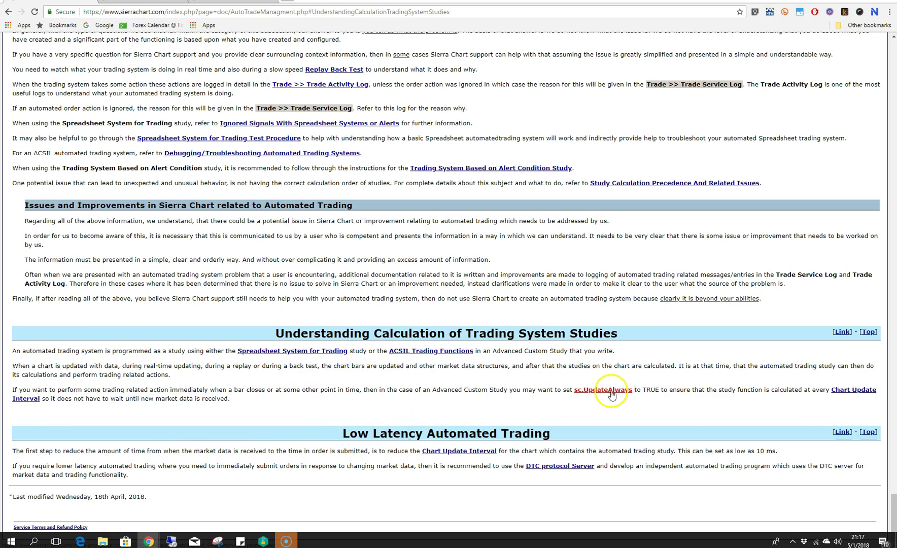
left_click(857, 395)
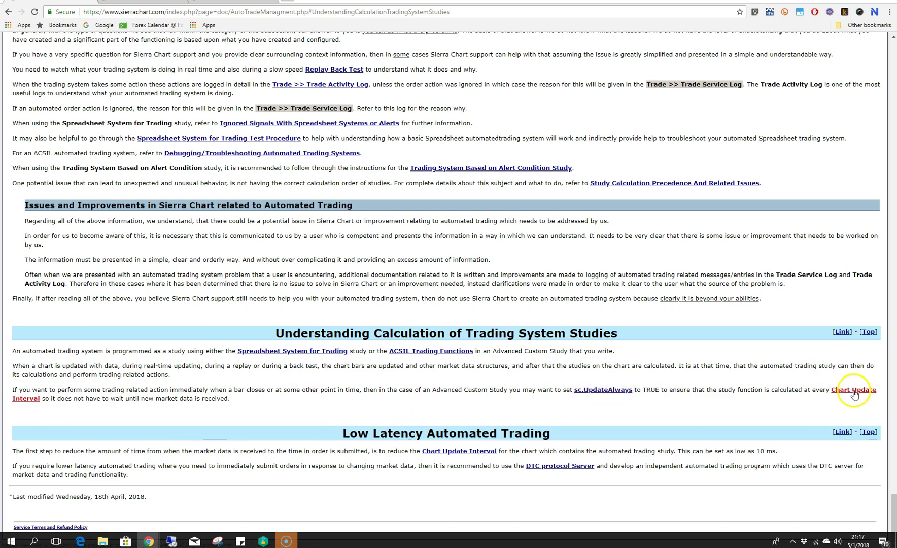
left_click(435, 452)
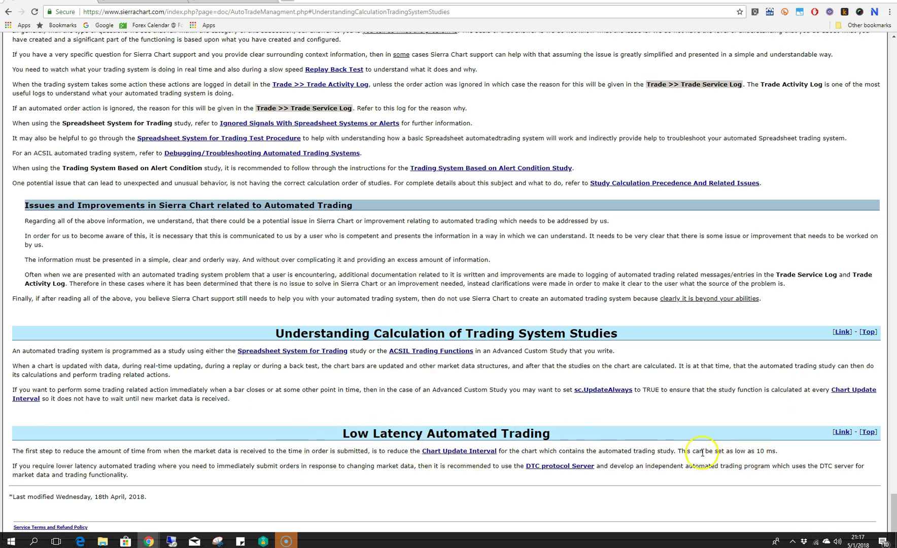
left_click(441, 449)
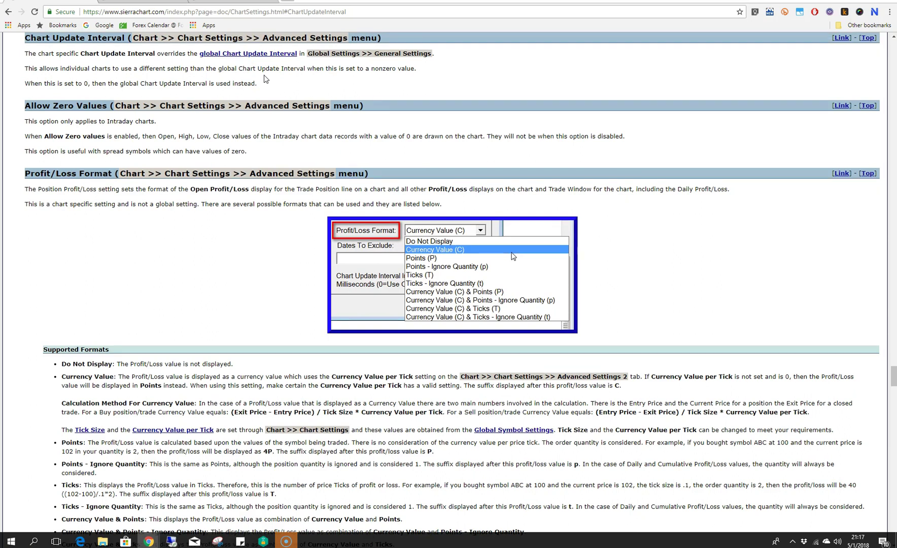
key("alt+Tab")
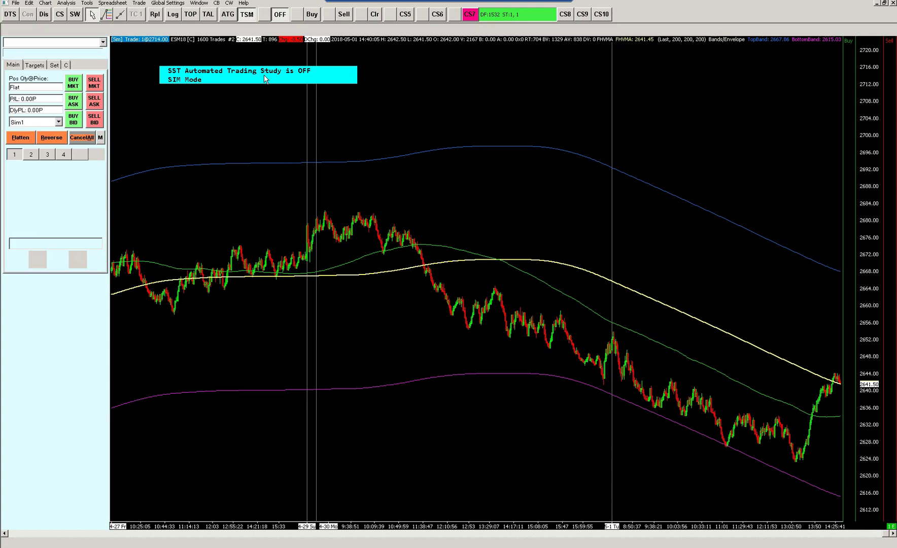
Recheck the chart's Advanced Settings and cancel them unchanged
left_click(60, 14)
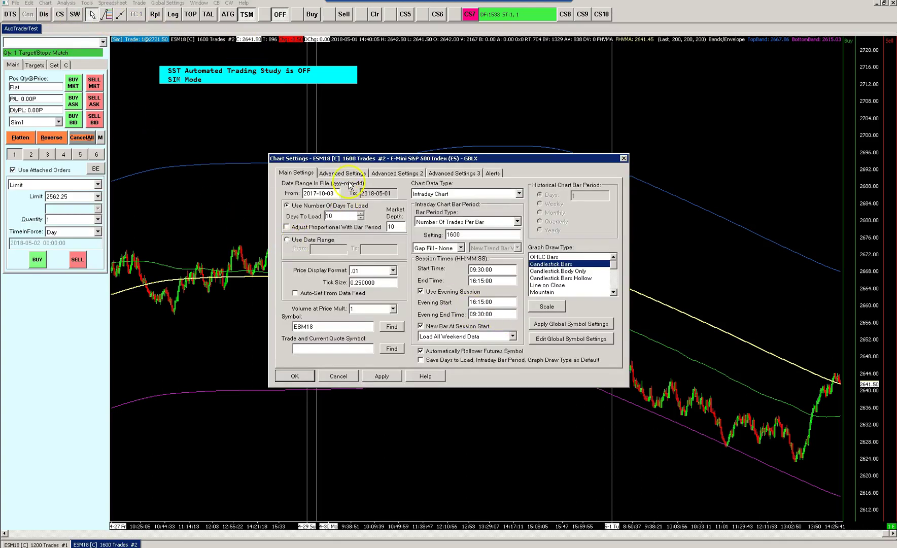
left_click(339, 172)
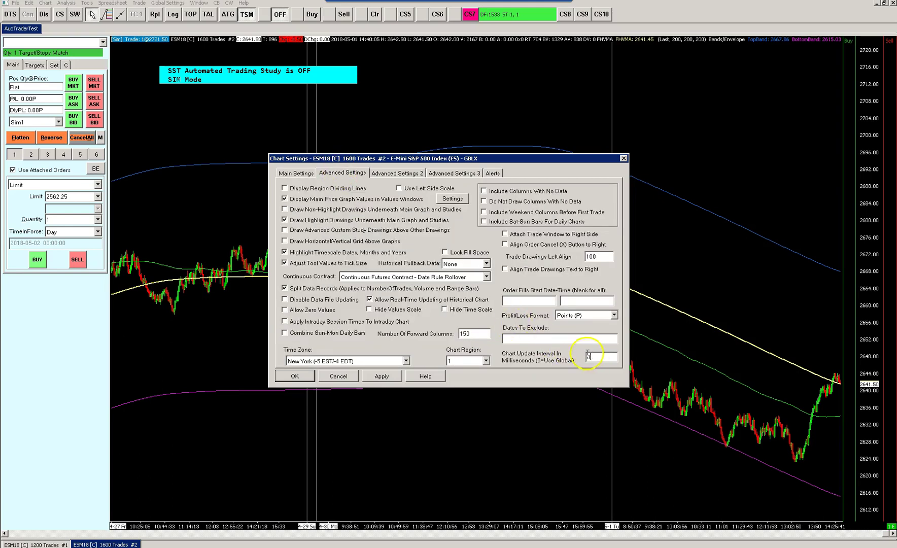
left_click(339, 376)
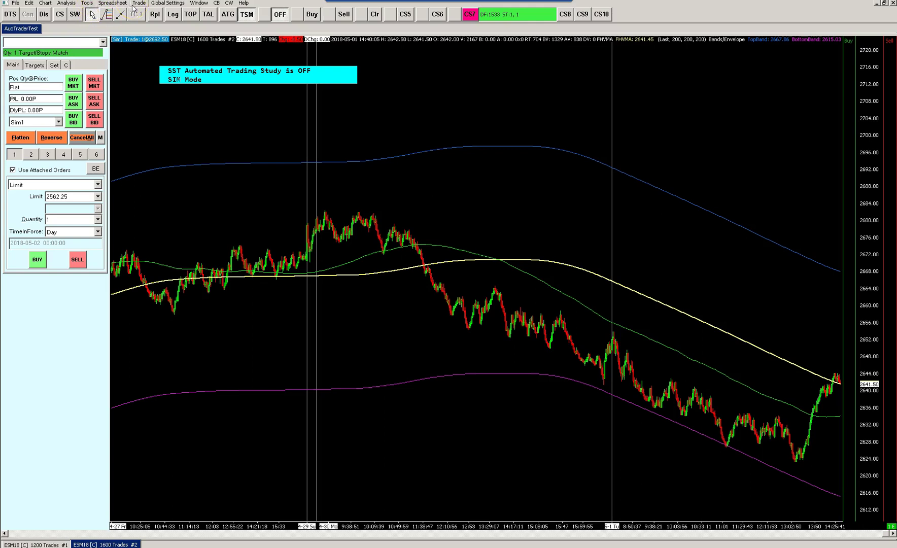
Inspect the 500 ms Chart Update Interval in Global Settings > General Settings, then close it
left_click(166, 4)
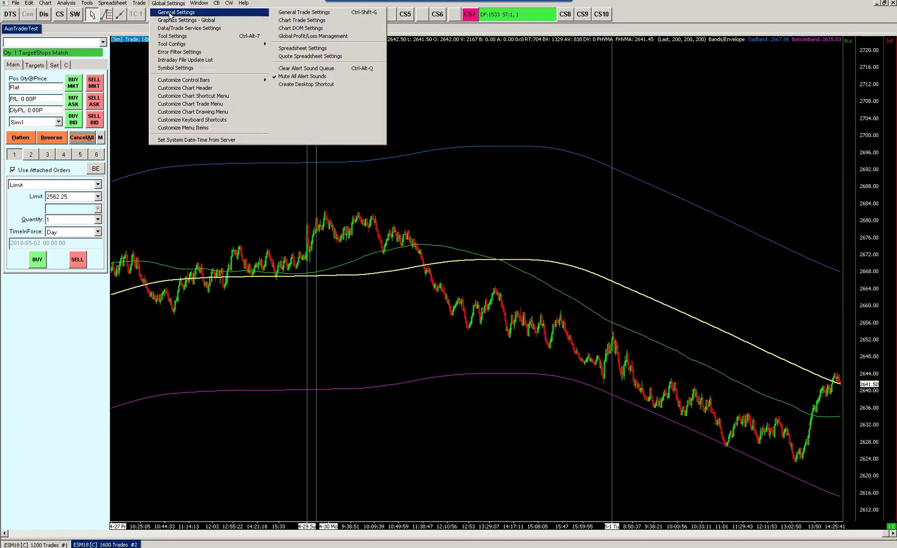
left_click(173, 12)
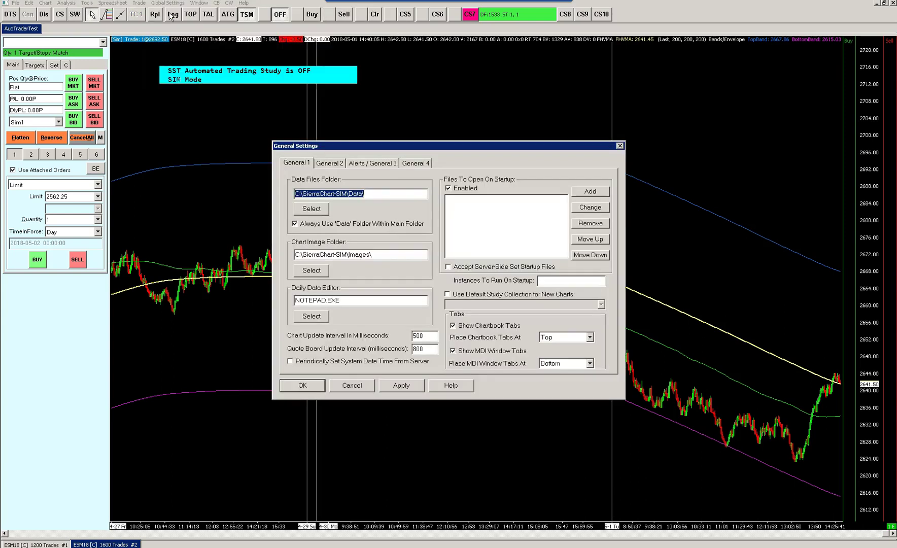
left_click(330, 164)
left_click(296, 163)
left_click_drag(425, 338, 401, 332)
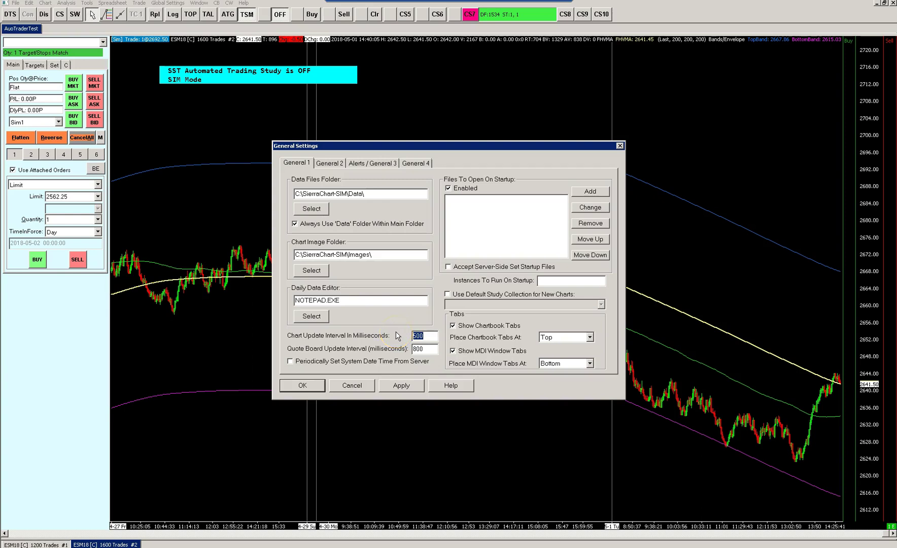
key("Escape")
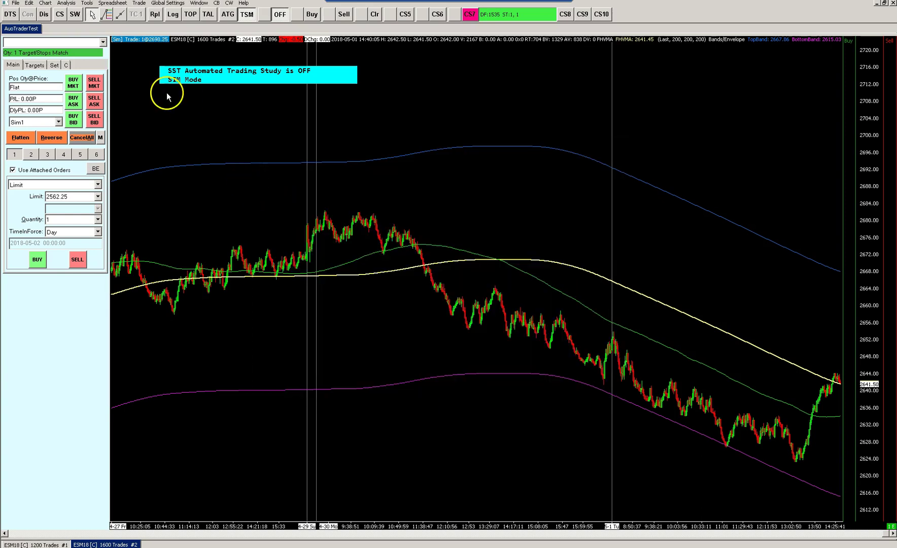
Check the ESM18 chart's Advanced Settings time zone and cancel unchanged
left_click(60, 13)
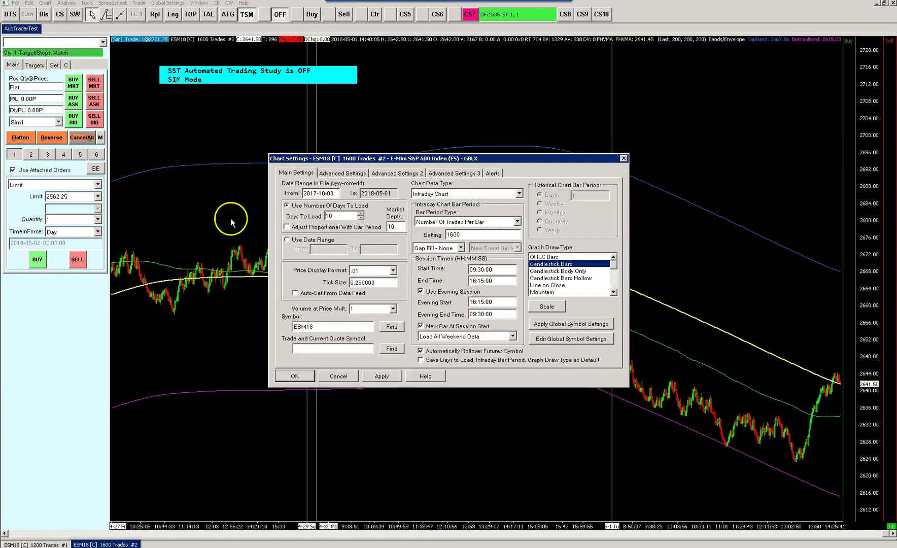
left_click(332, 173)
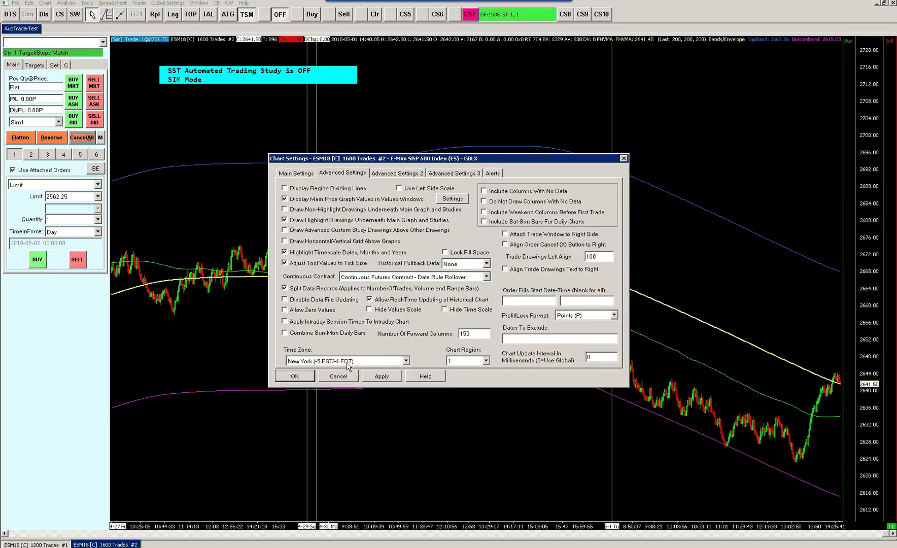
left_click(330, 378)
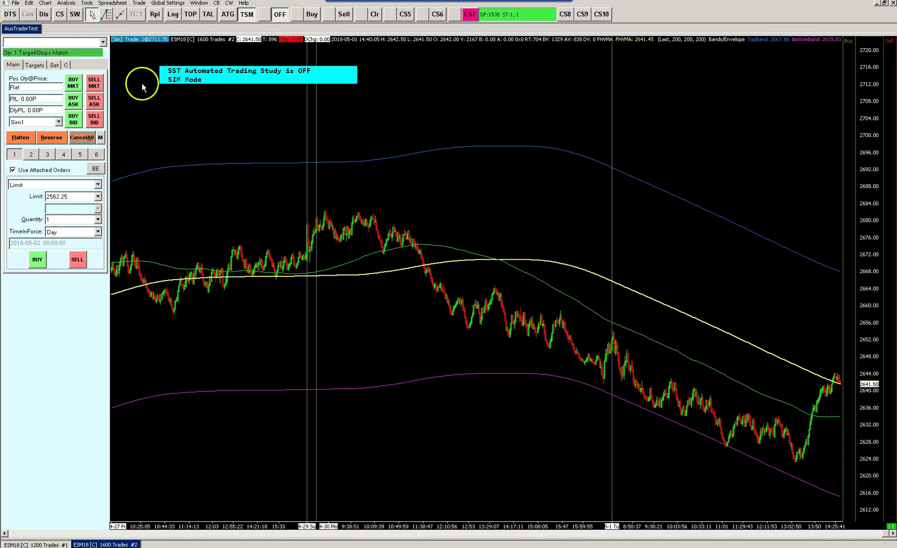
Confirm the Data/Trade Service time zone stays New York, cancel, and switch to WordPad
left_click(10, 14)
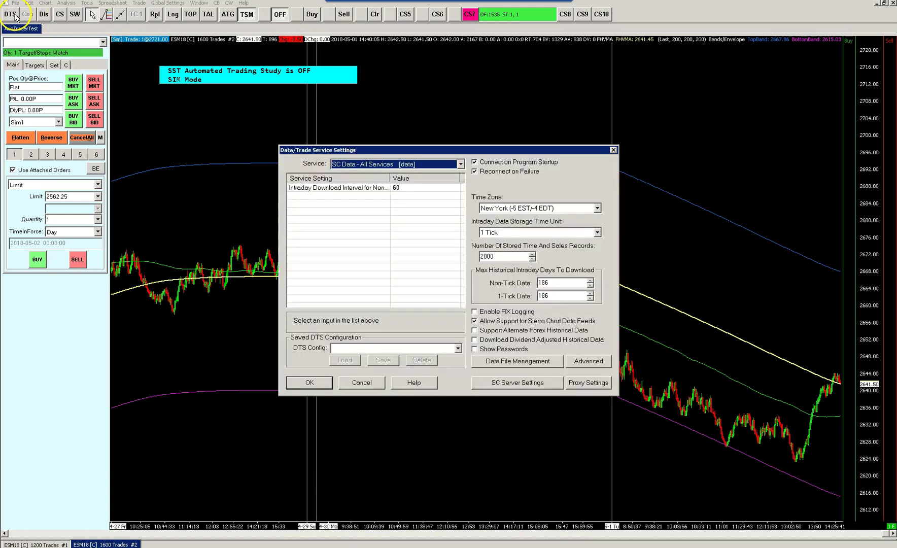
left_click(507, 208)
left_click(507, 208)
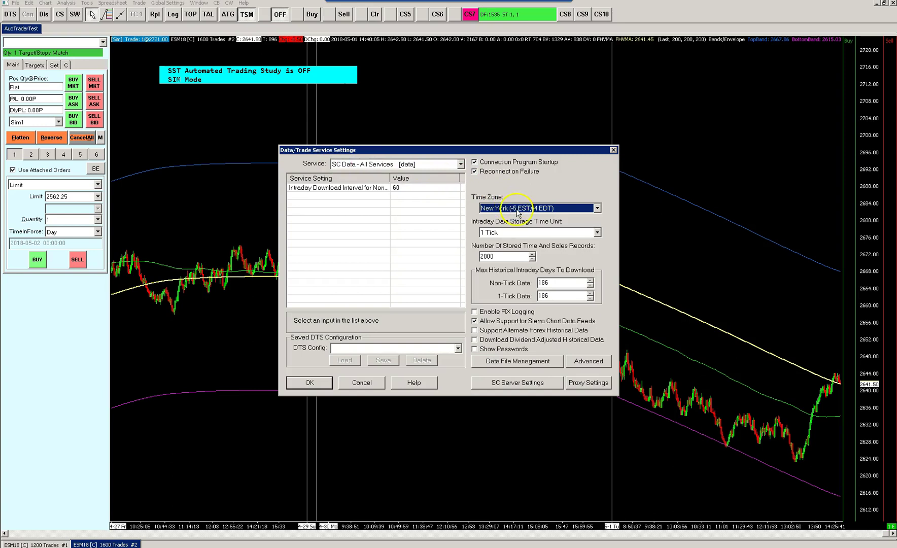
left_click(361, 383)
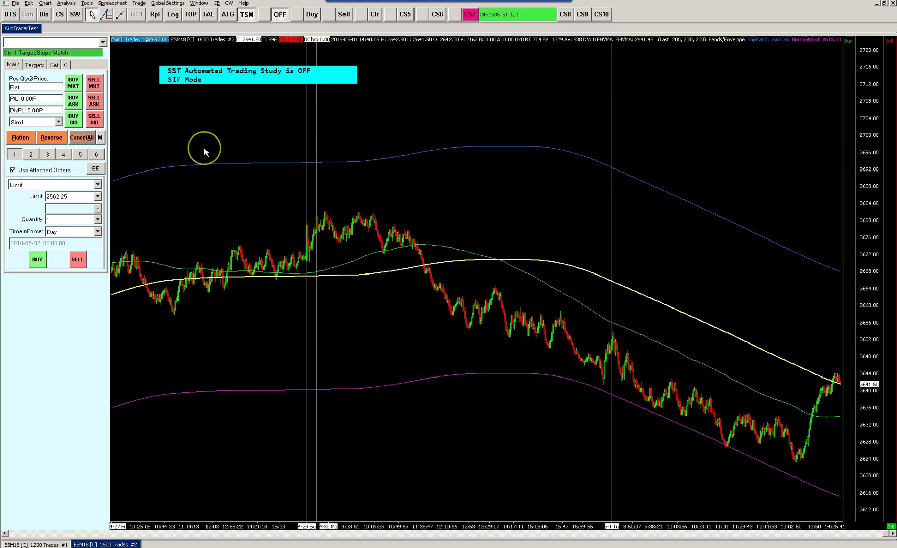
key("alt+Tab")
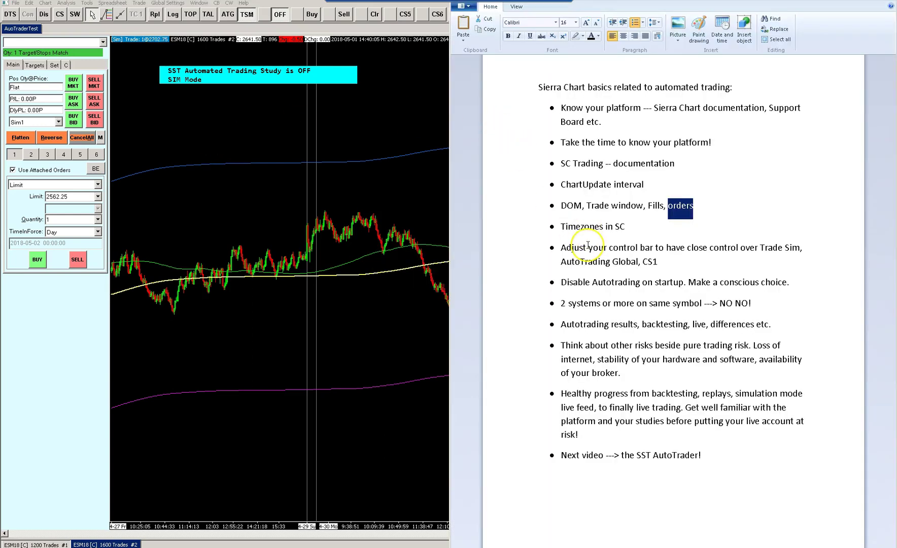
Mark the 'Adjust your control bar' note, then switch back to Sierra Chart
left_click(587, 247)
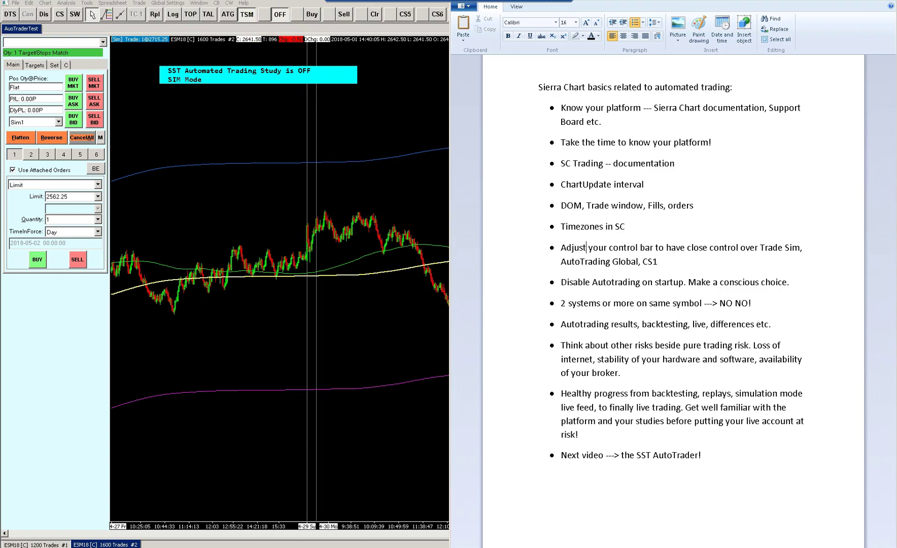
key("alt+Tab")
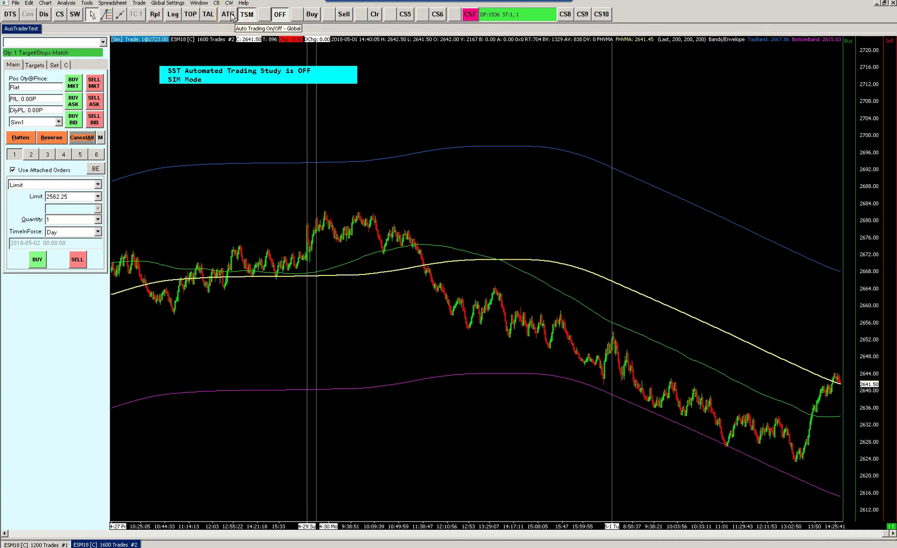
Display Control Bar 7 as a second button row beneath the first, then reopen the Global Settings menu
left_click(200, 3)
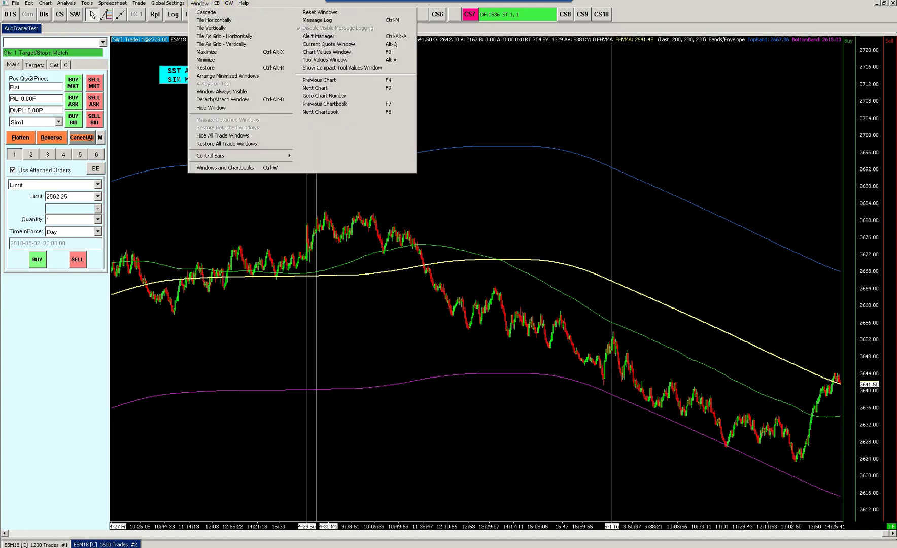
mouse_move(253, 158)
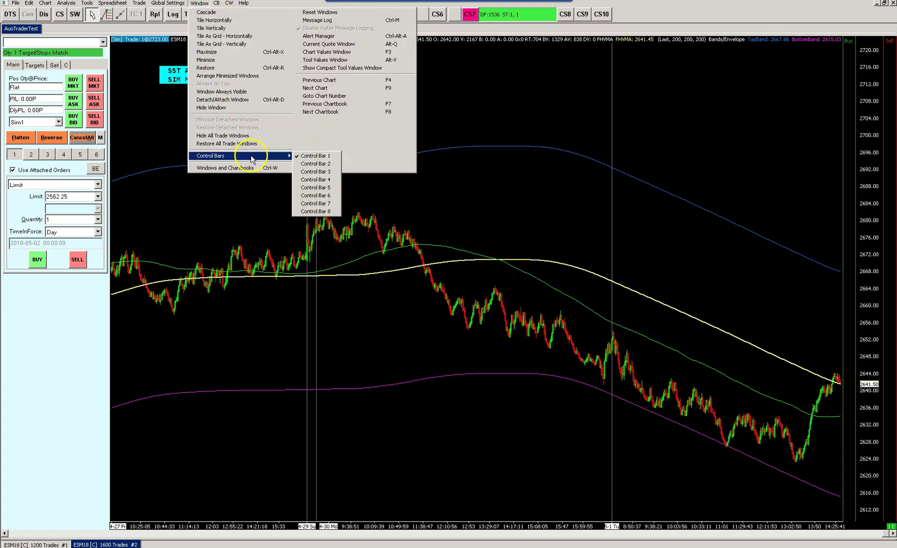
left_click(320, 203)
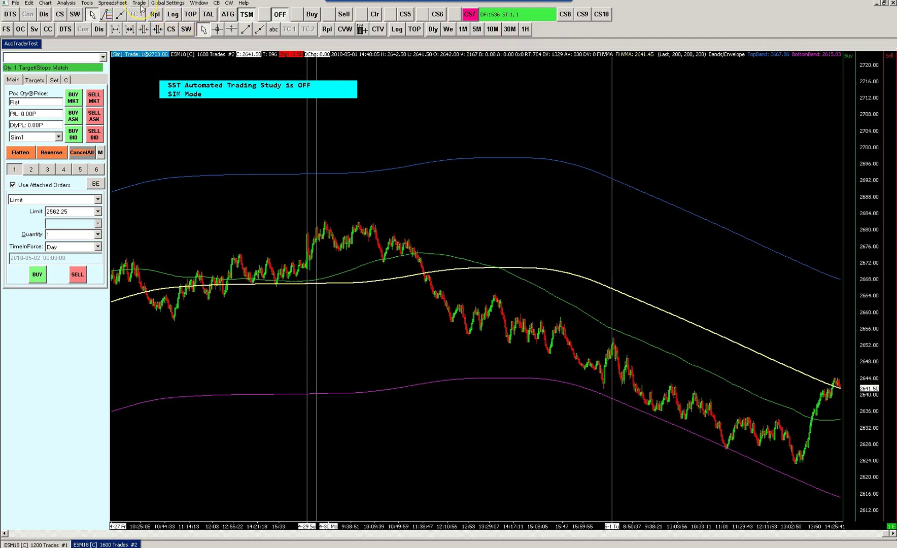
left_click(199, 3)
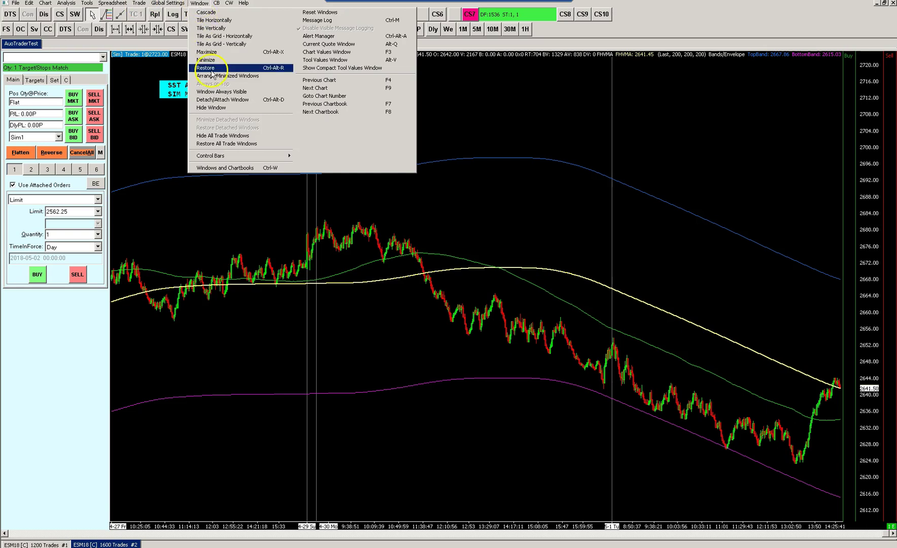
mouse_move(168, 4)
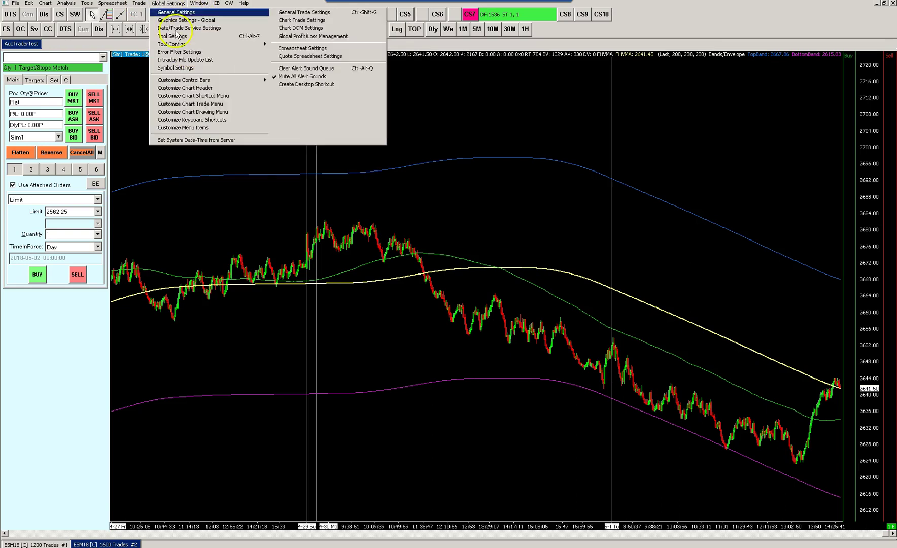
left_click(193, 81)
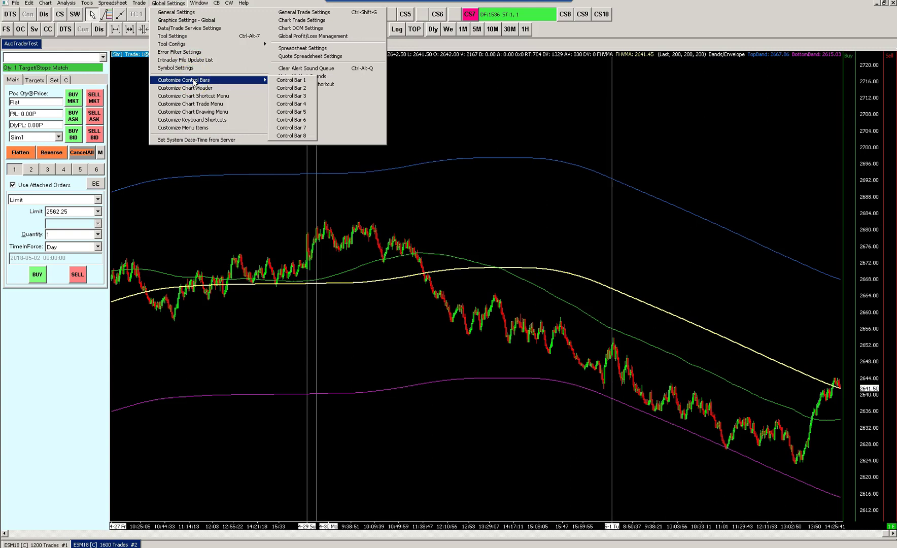
left_click(298, 127)
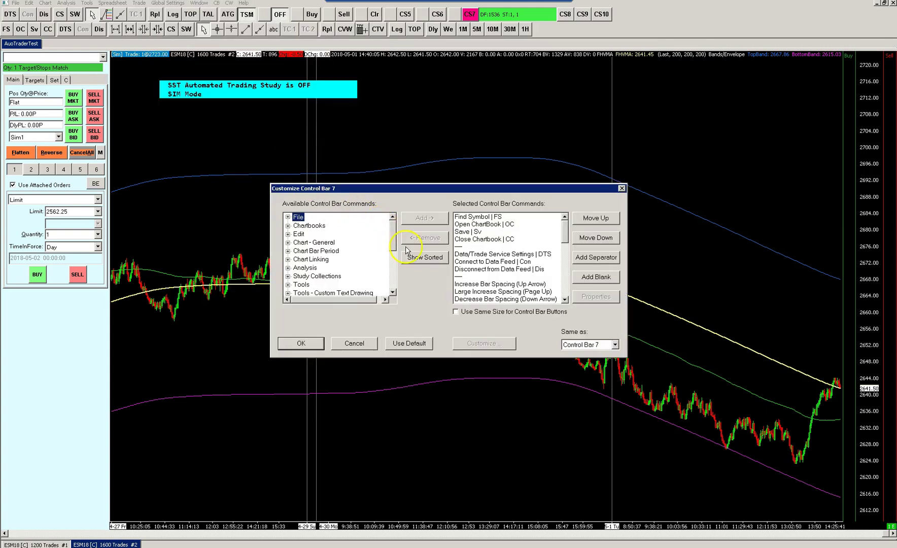
left_click(482, 262)
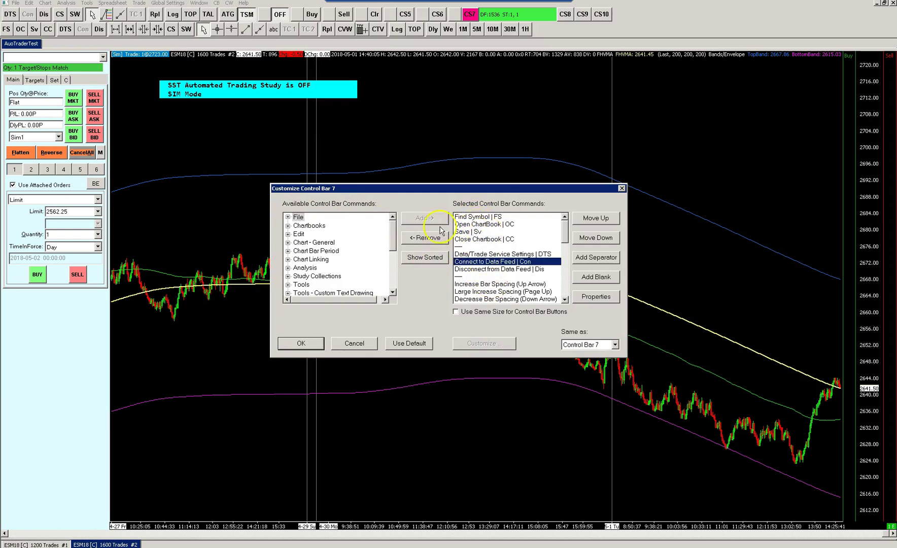
left_click_drag(394, 242, 390, 281)
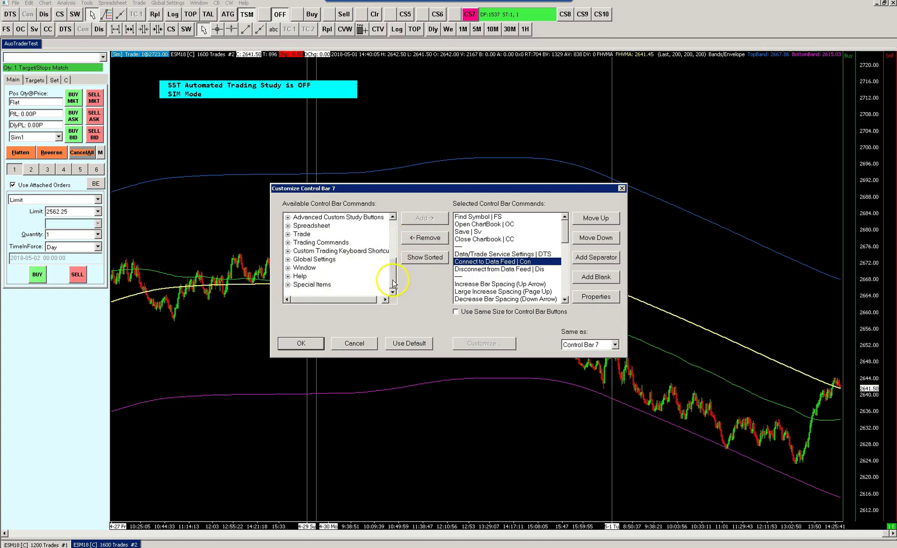
left_click(288, 234)
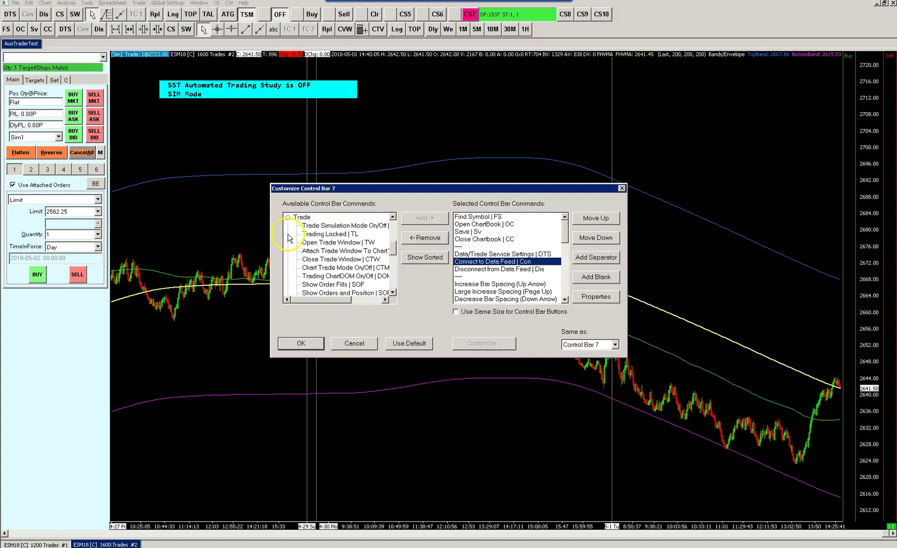
left_click(325, 227)
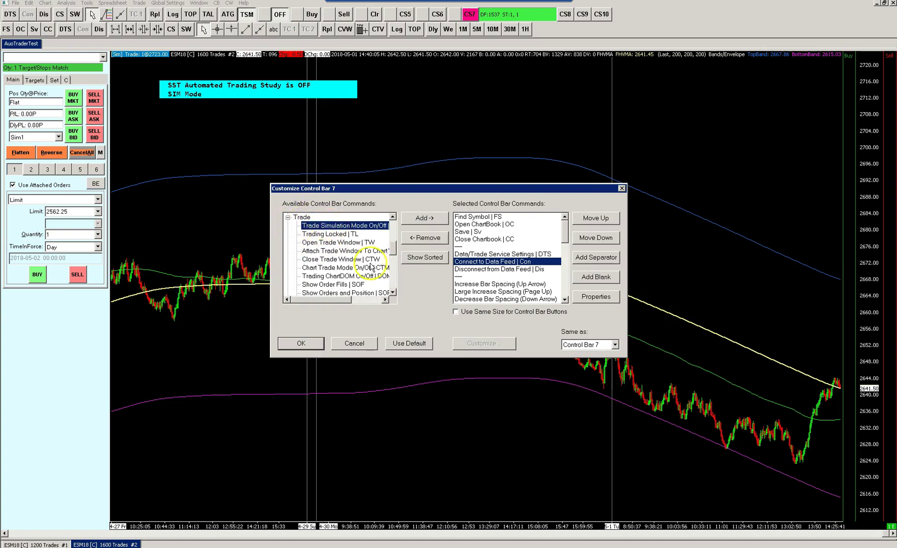
left_click_drag(394, 252, 396, 278)
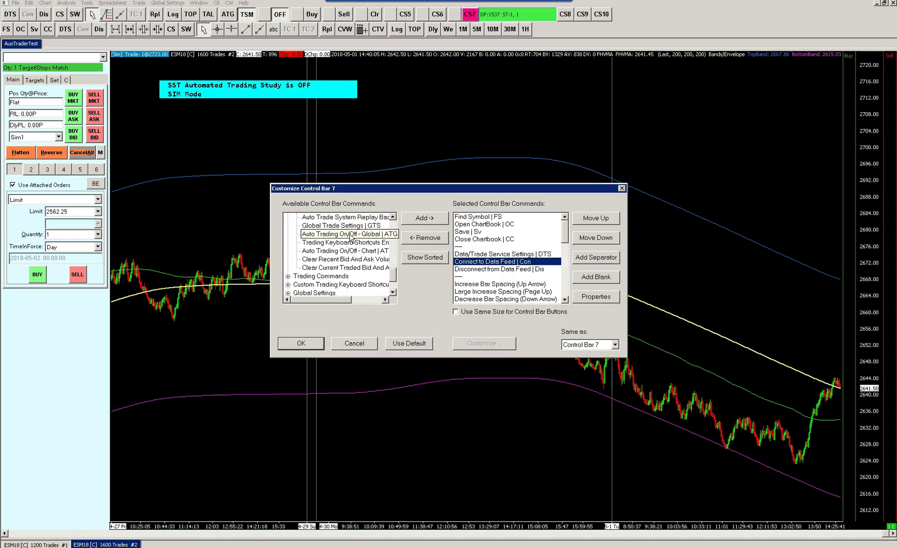
left_click(354, 343)
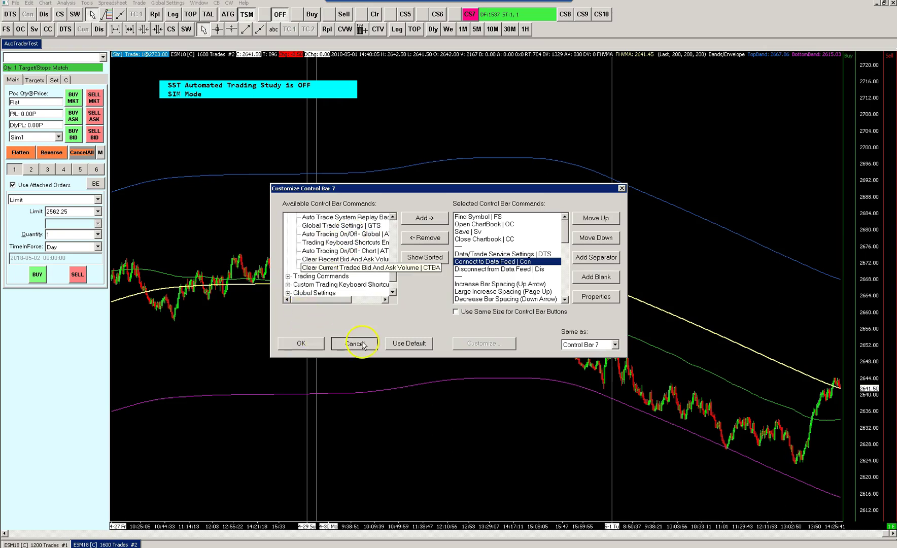
left_click(199, 4)
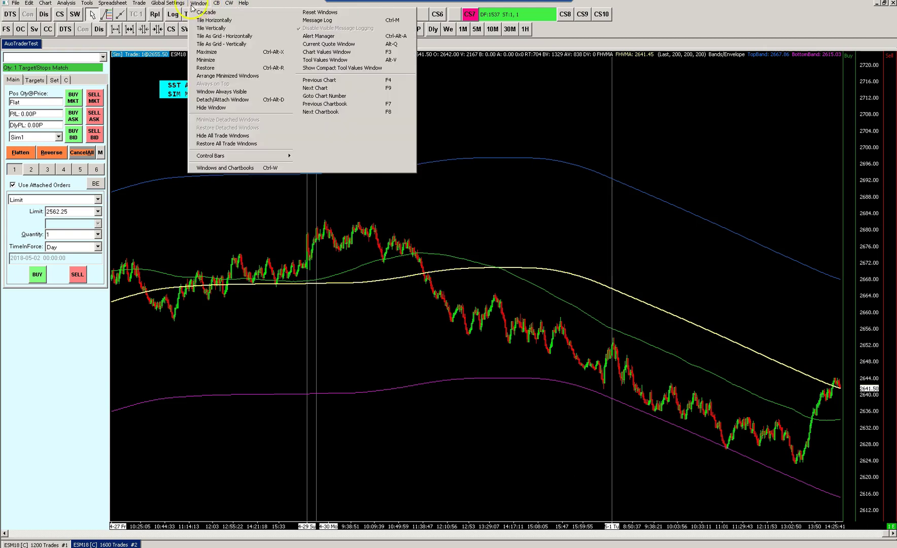
mouse_move(222, 156)
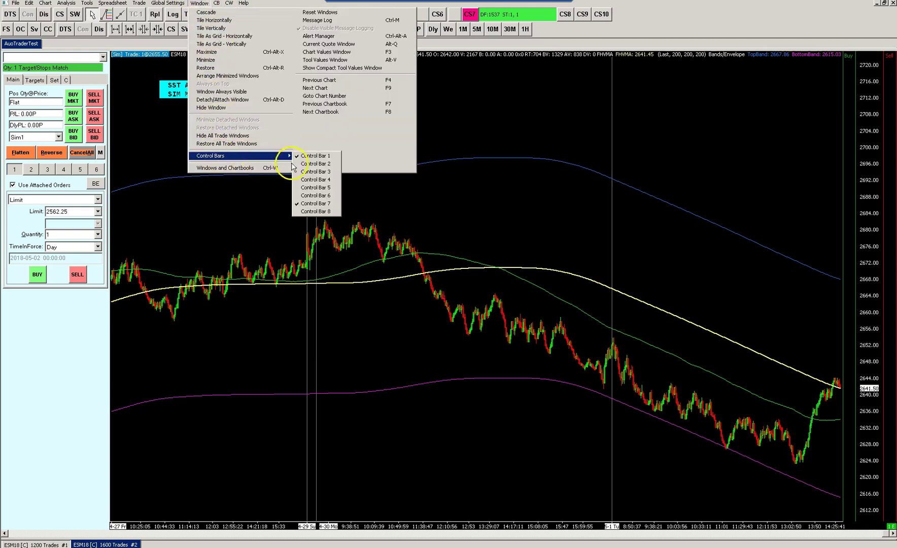
left_click(311, 203)
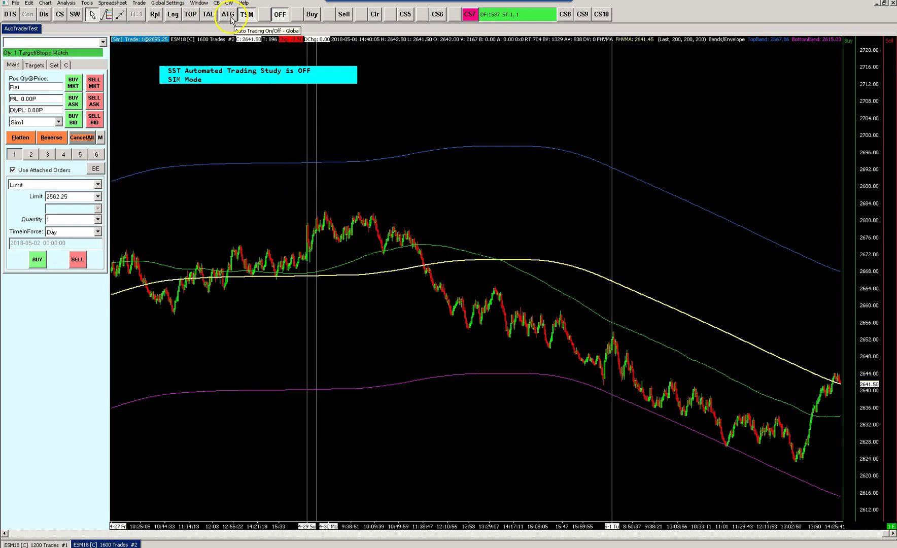
left_click(242, 18)
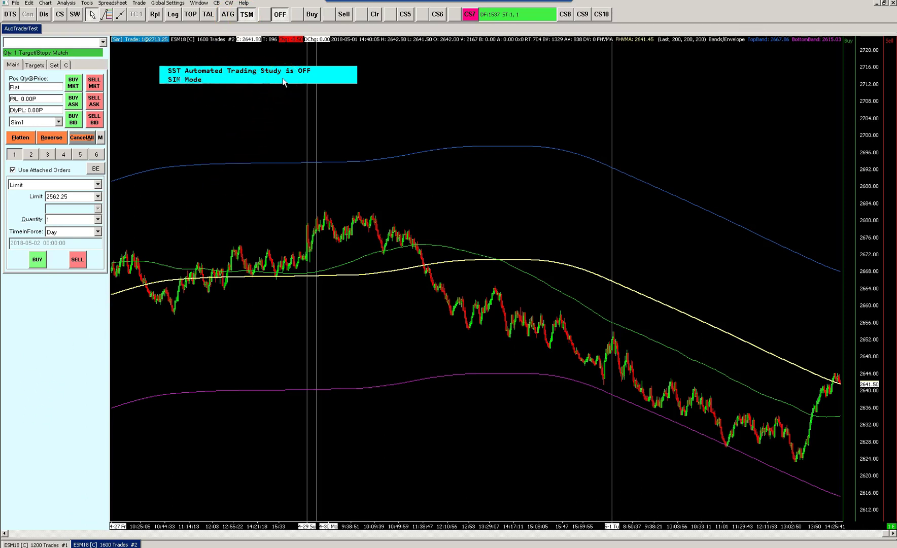
left_click(280, 15)
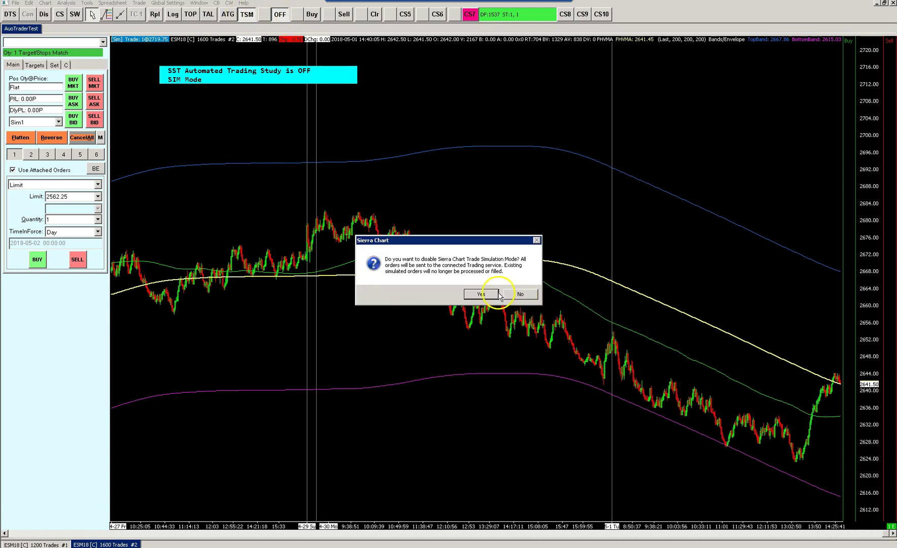
left_click(482, 294)
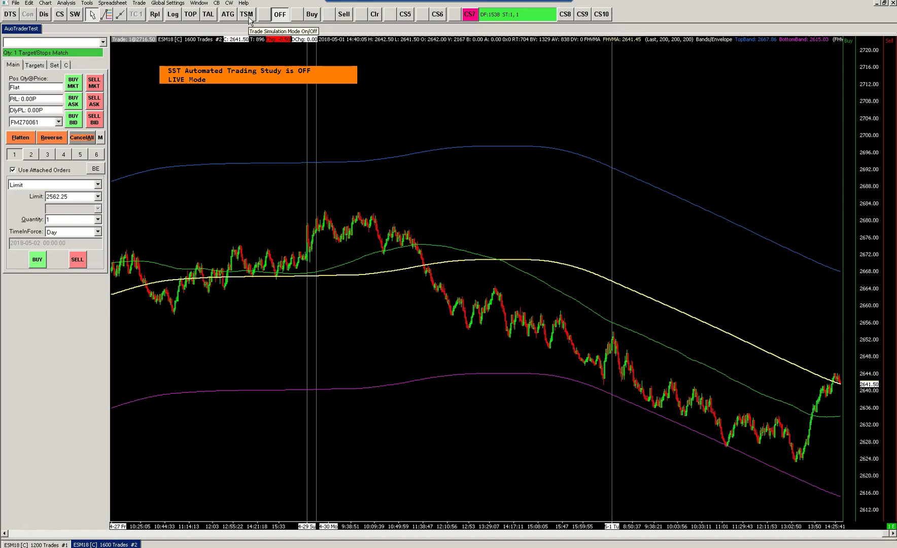
left_click(248, 16)
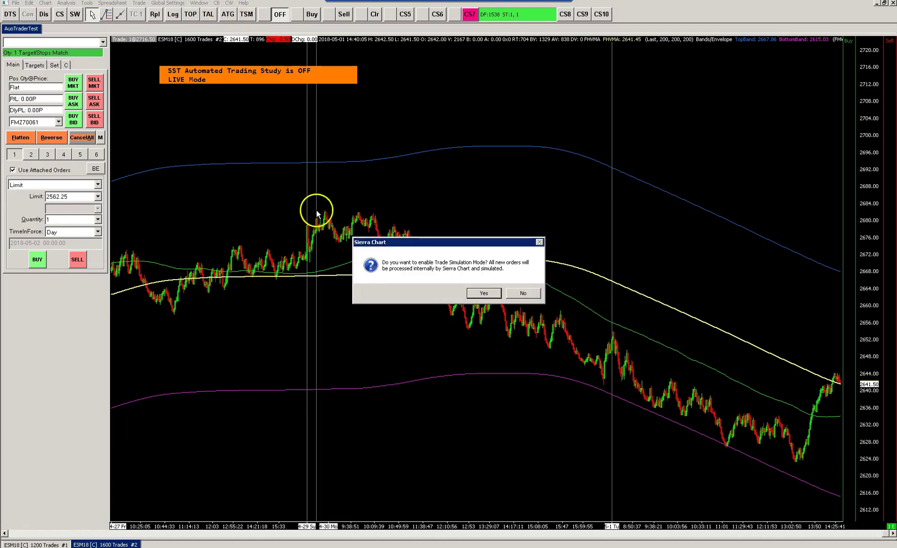
left_click(488, 298)
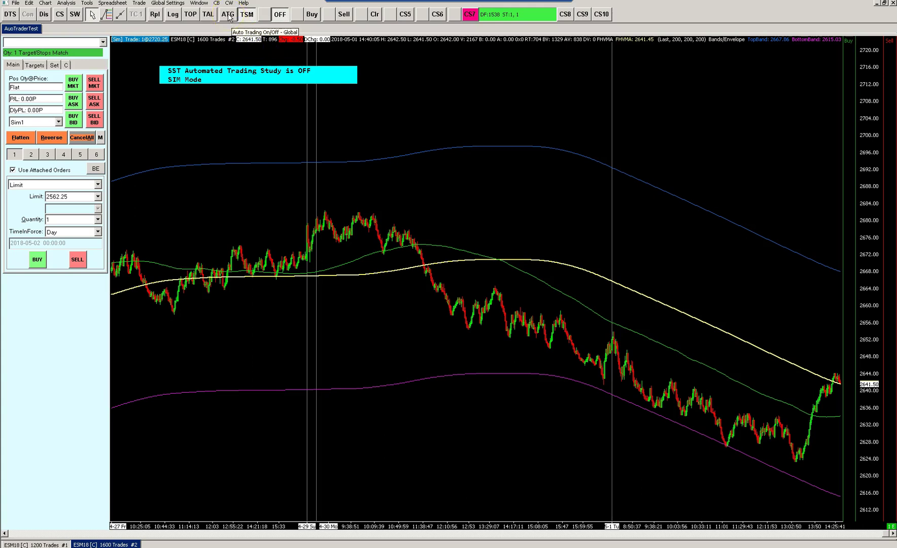
Enable Auto Trading Enabled - Global from the Trade menu
left_click(139, 3)
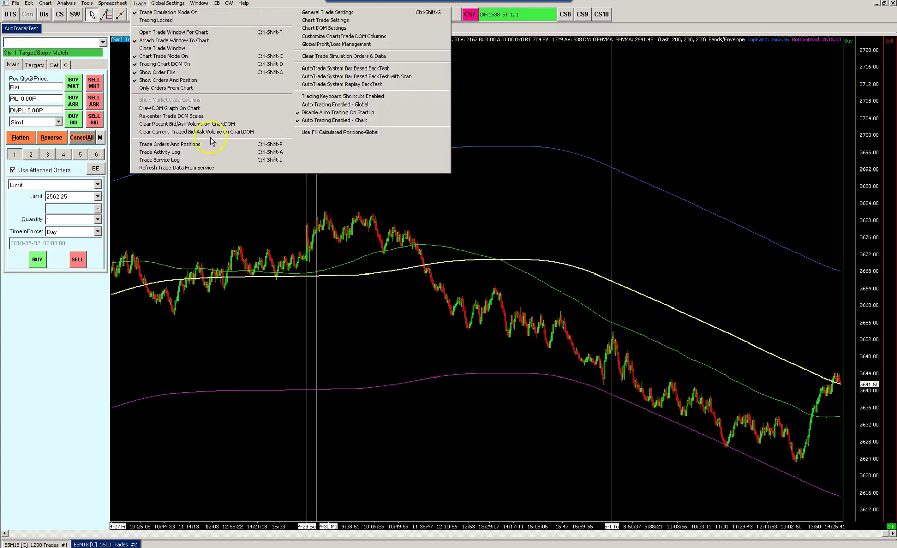
left_click(373, 124)
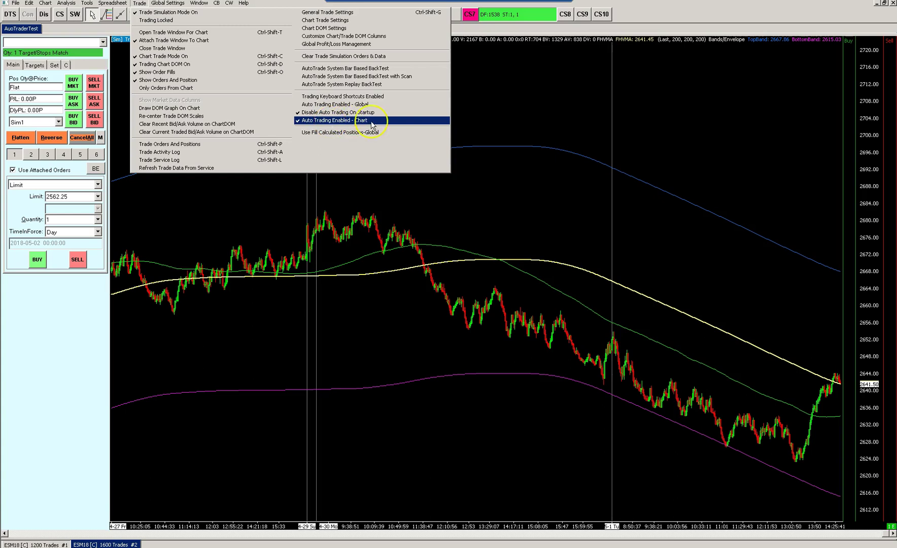
left_click(343, 105)
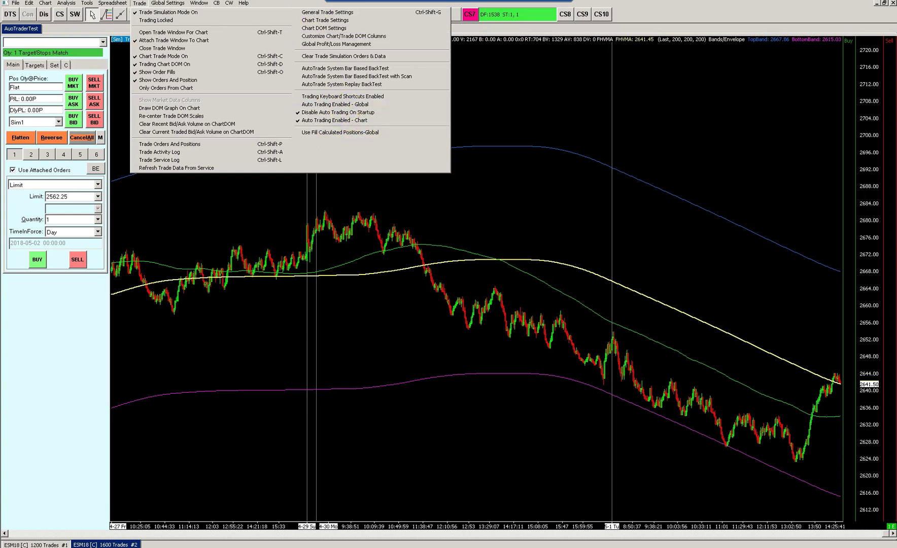
left_click(290, 211)
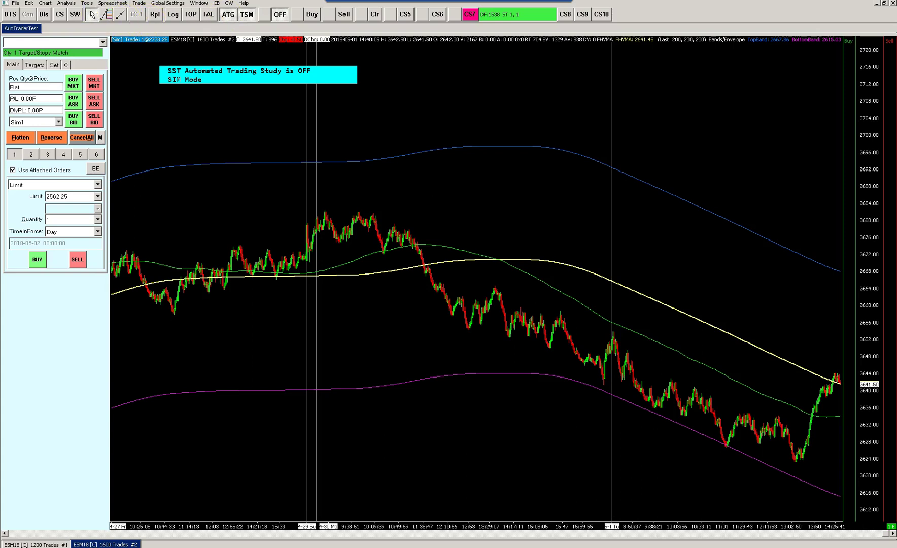
Check and toggle Auto Trading Enabled - Chart in the Trade menu
left_click(138, 4)
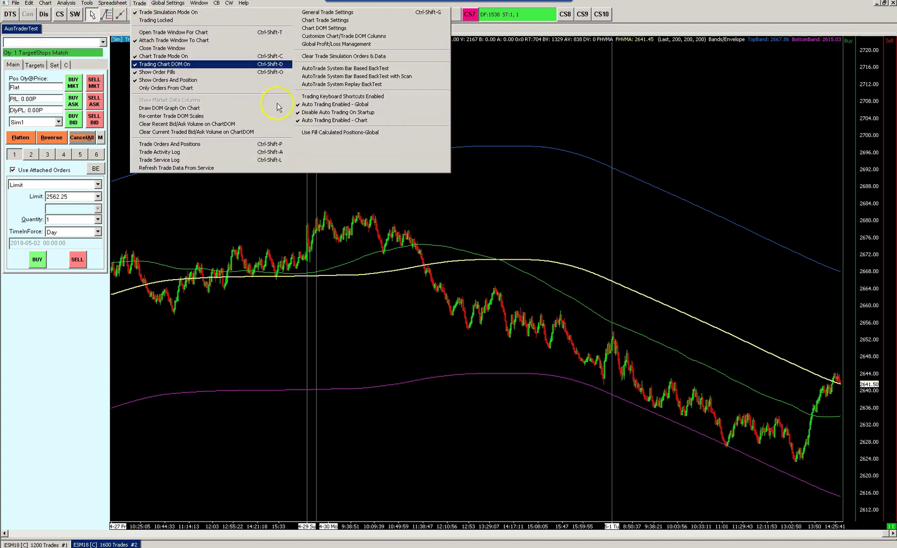
left_click(341, 120)
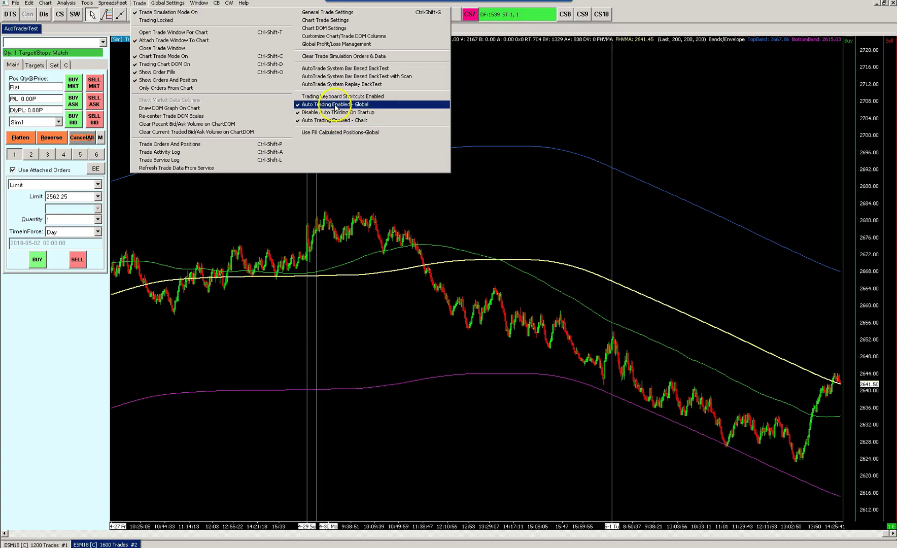
left_click(546, 127)
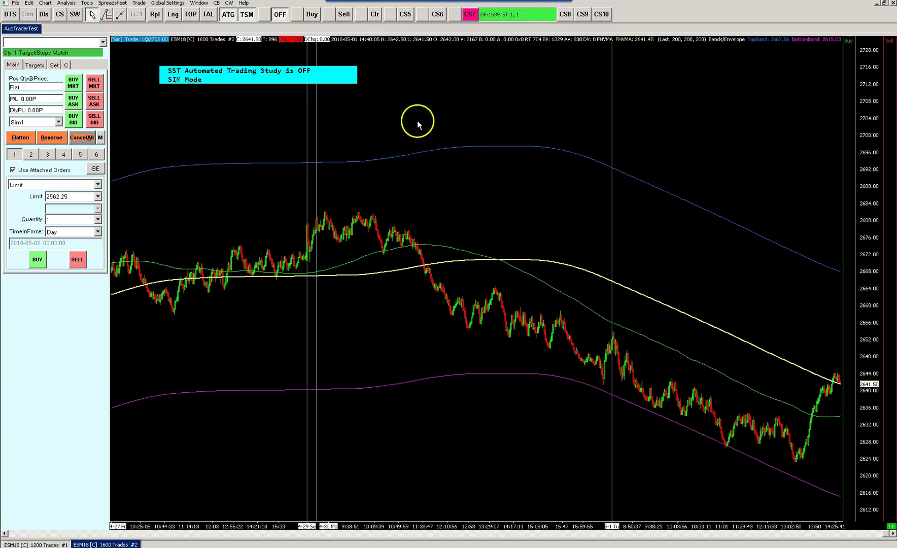
left_click(370, 162)
left_click(139, 3)
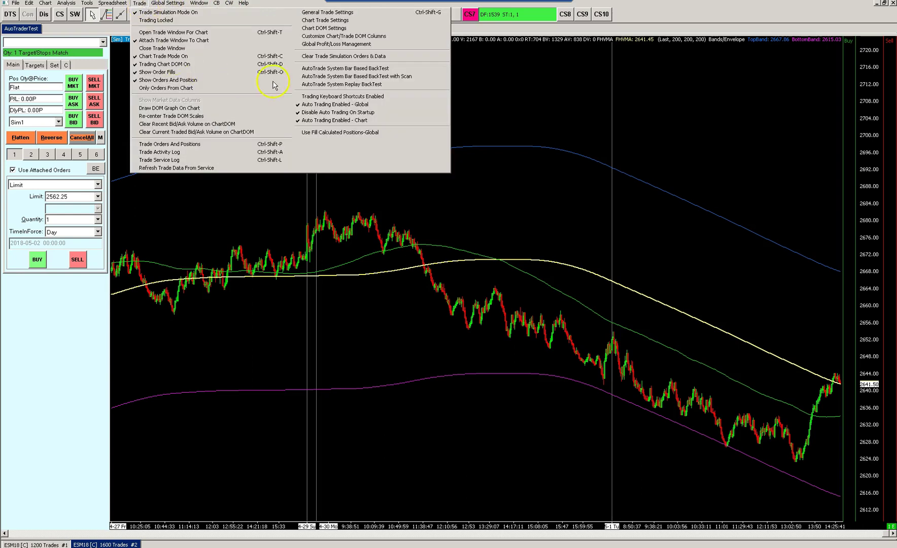
left_click(334, 121)
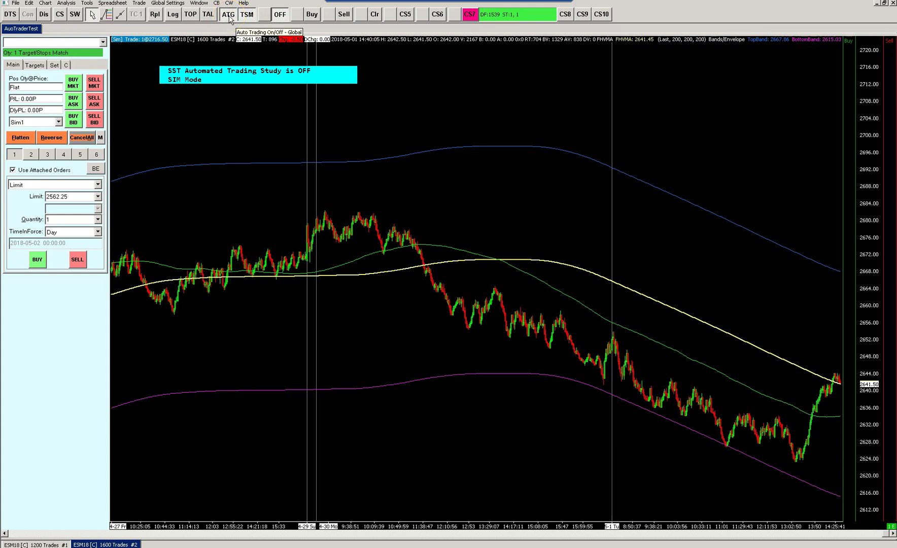
Open Customize Control Bar 6 and select ACS1 Turn Auto Strategy Off under Advanced Custom Study Buttons
left_click(201, 5)
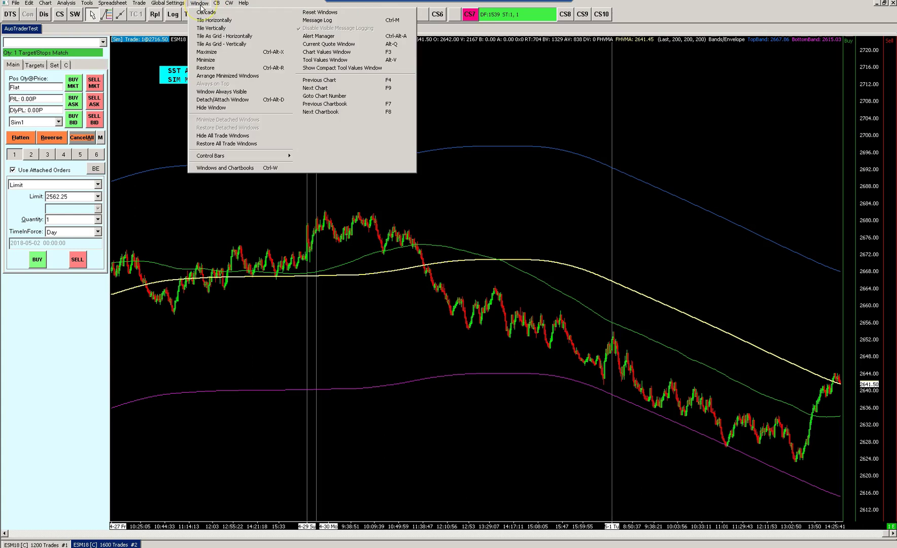
mouse_move(168, 4)
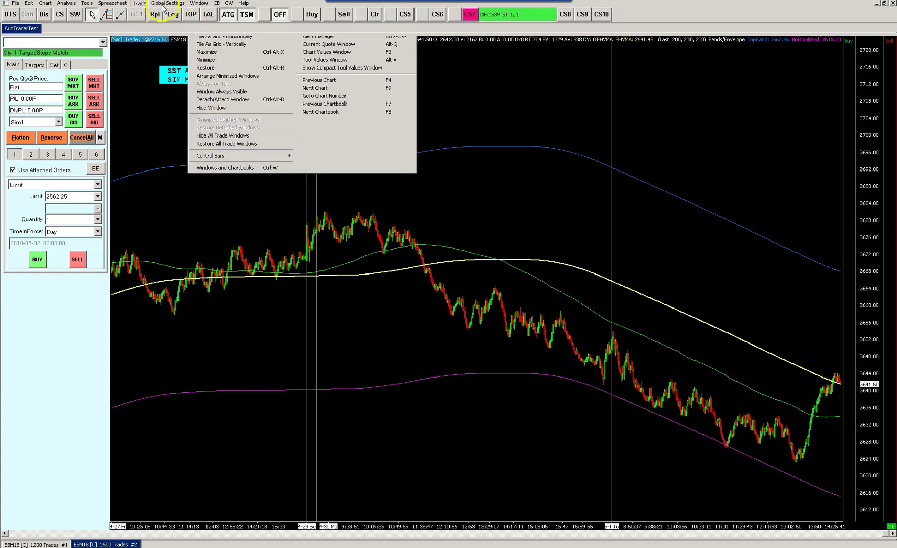
mouse_move(187, 80)
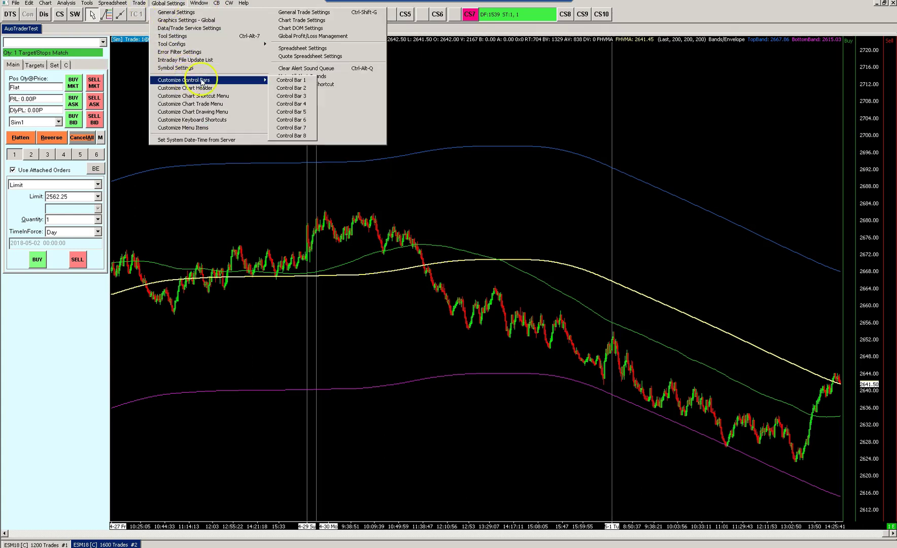
left_click(291, 120)
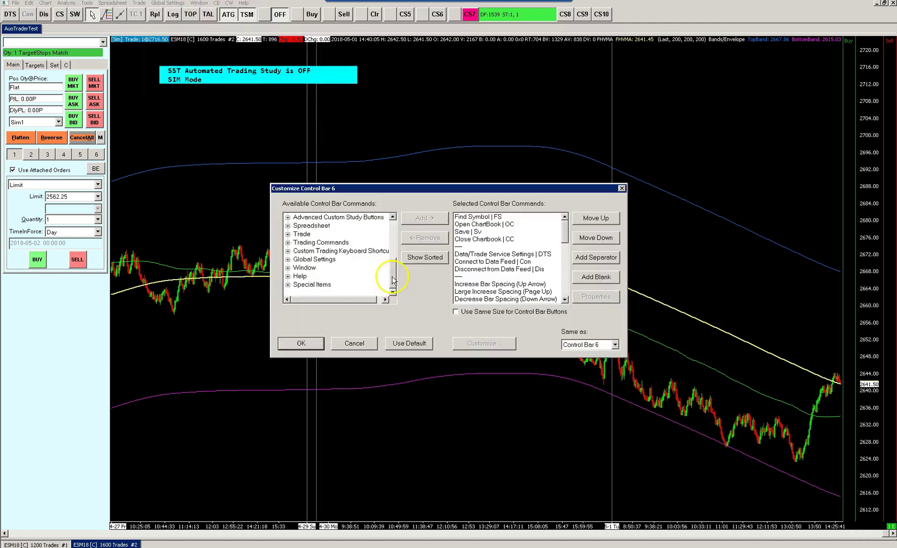
left_click(288, 217)
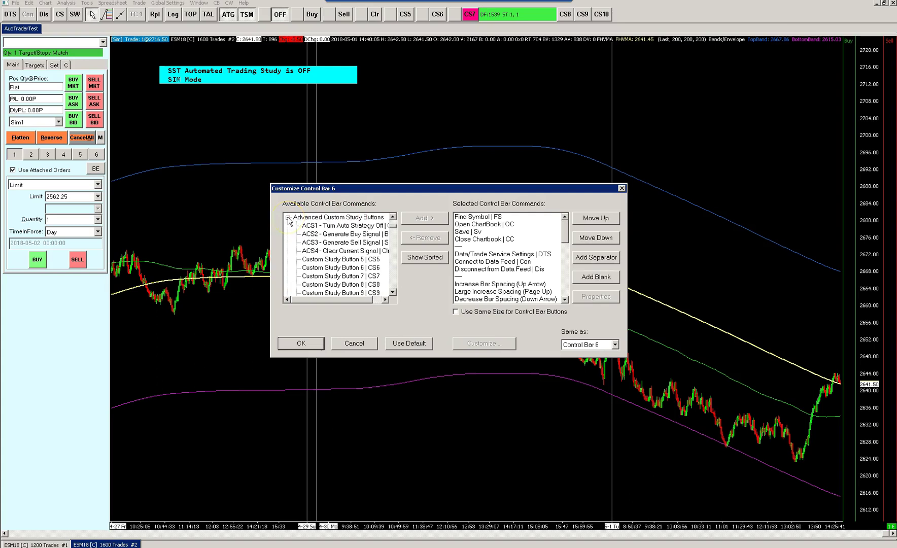
left_click(315, 227)
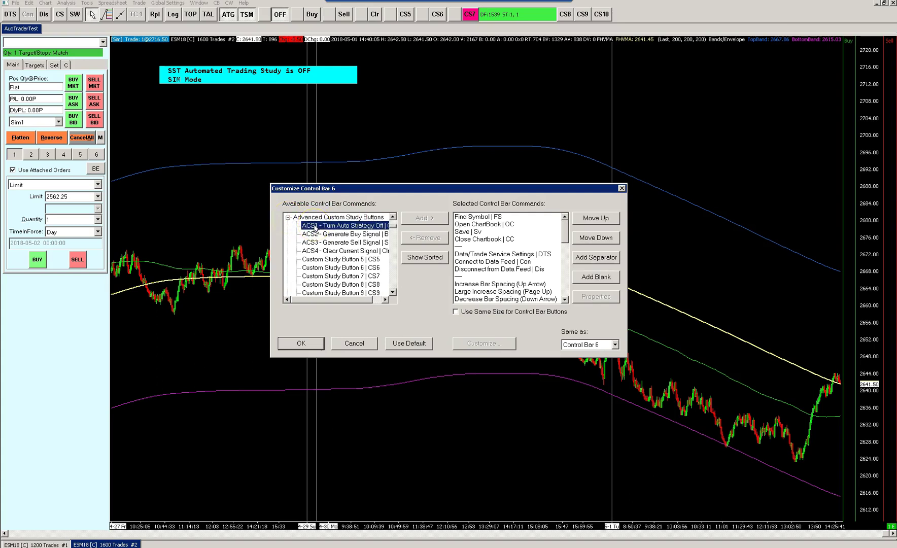
Cancel the Control Bar 6 customization, press OFF, close the Message Log, and switch to WordPad
left_click(352, 343)
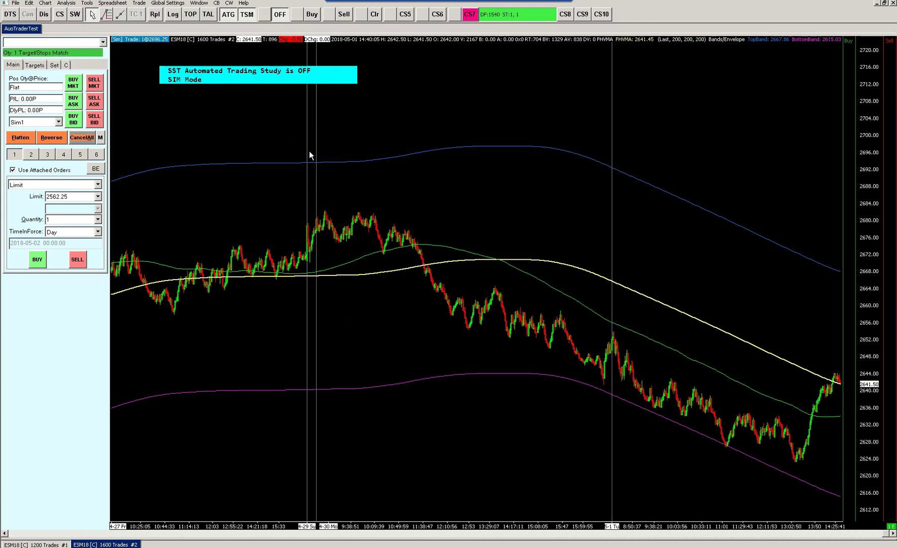
left_click(286, 19)
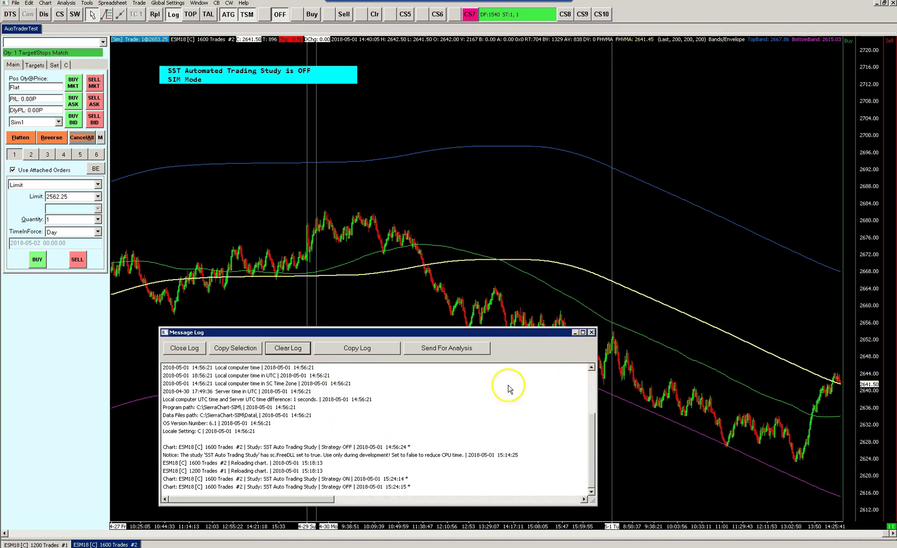
key("Escape")
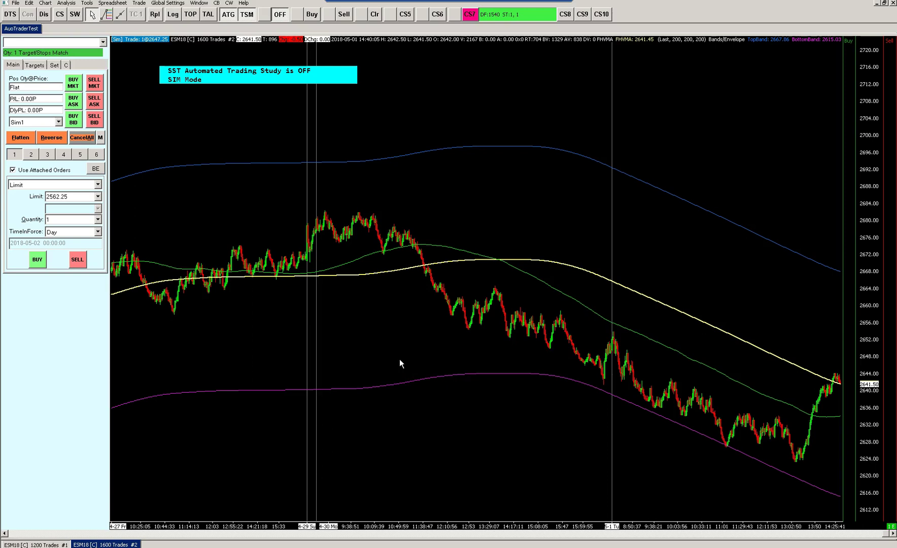
key("alt+Tab")
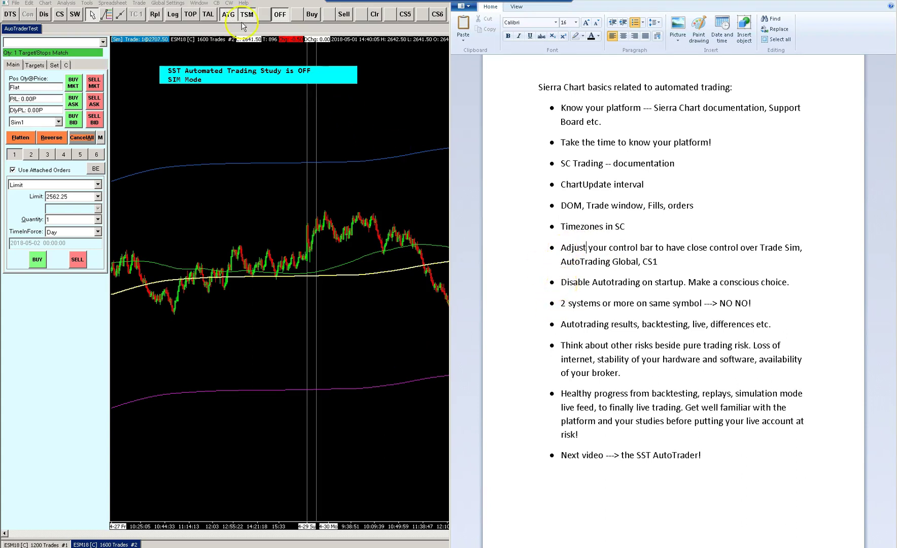
left_click(141, 3)
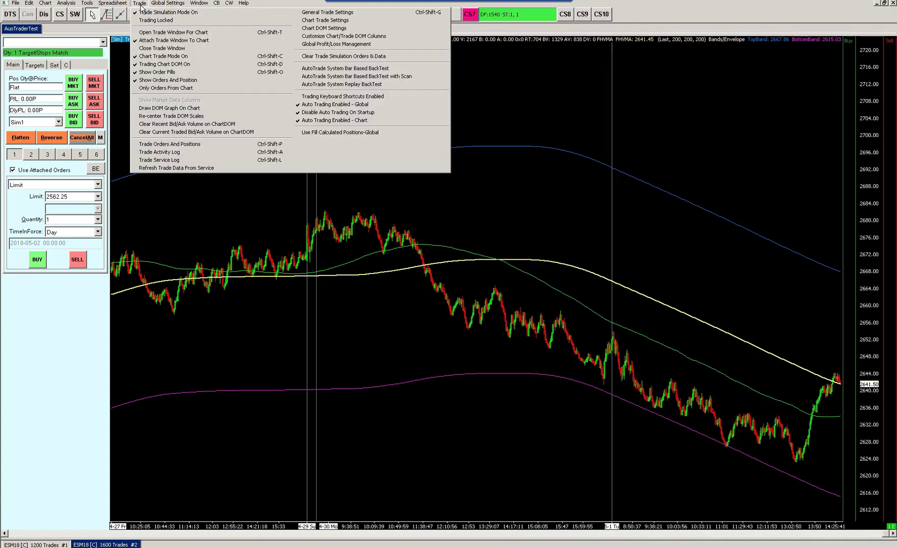
left_click(323, 114)
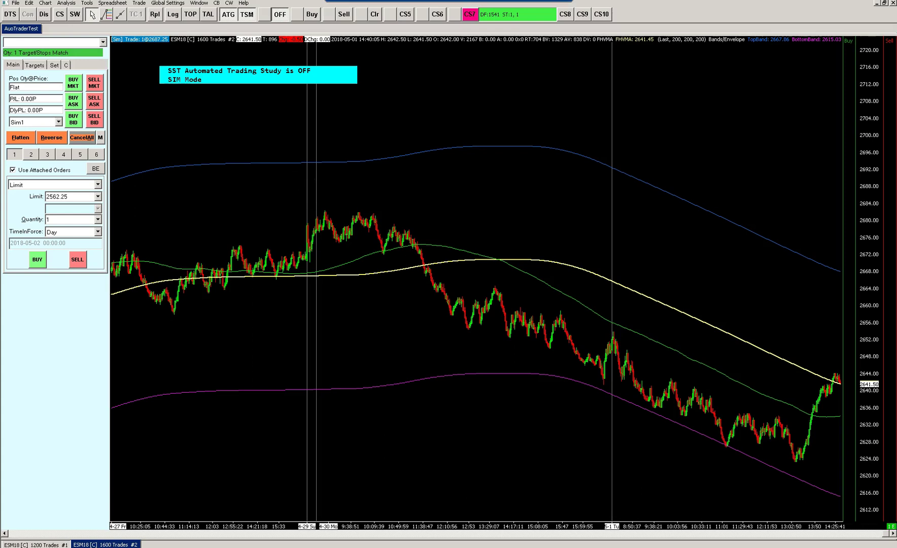
key("alt+Tab")
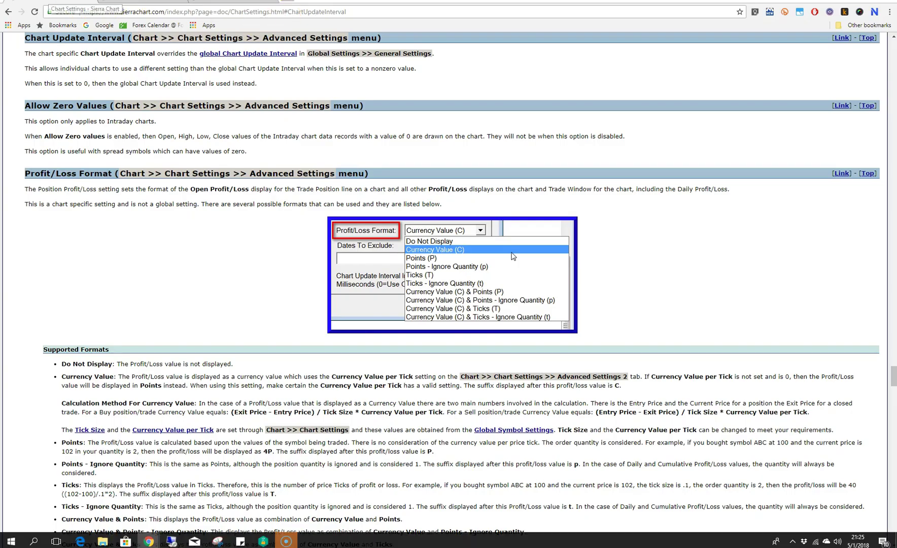
Go back to Automated Trading Management, open 'Automatic Recovery of Trading System After Restart', and return to Sierra Chart
key("alt+Left")
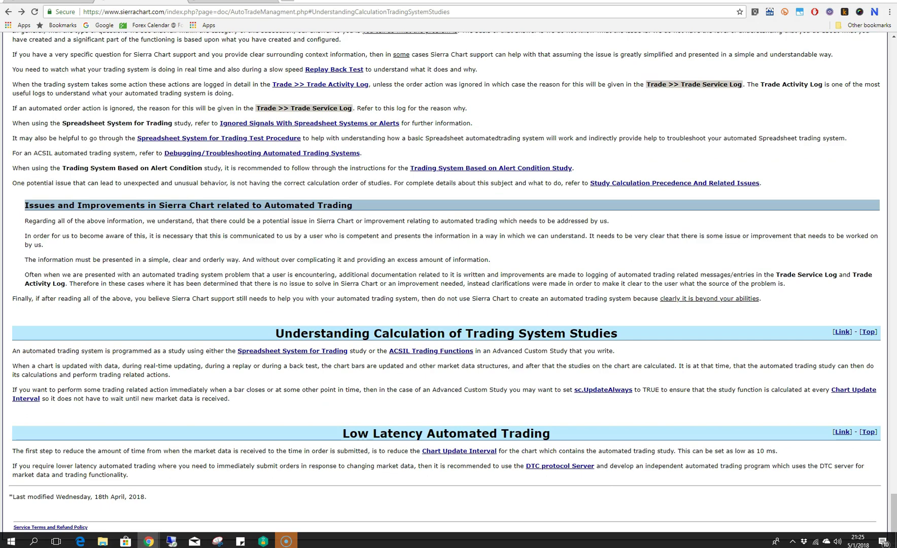
key("alt+Left")
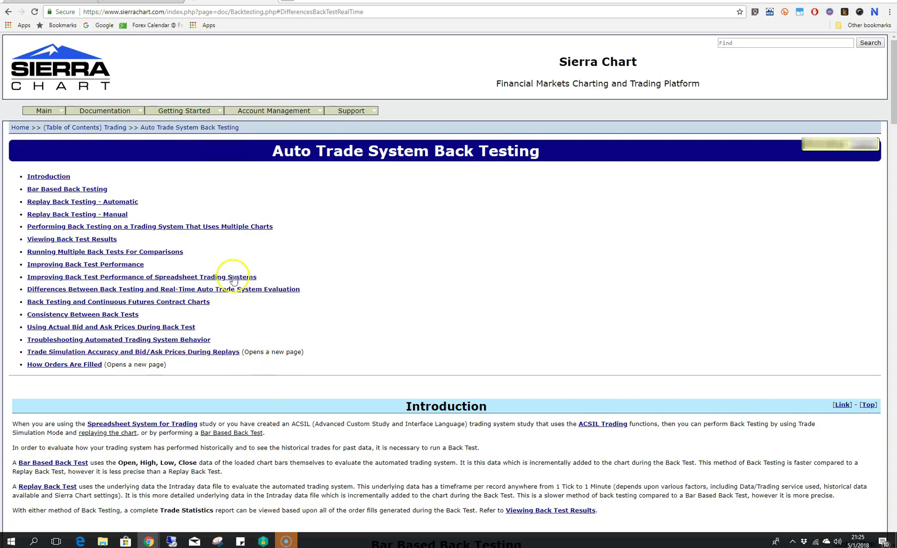
key("alt+Right")
key("alt+Right")
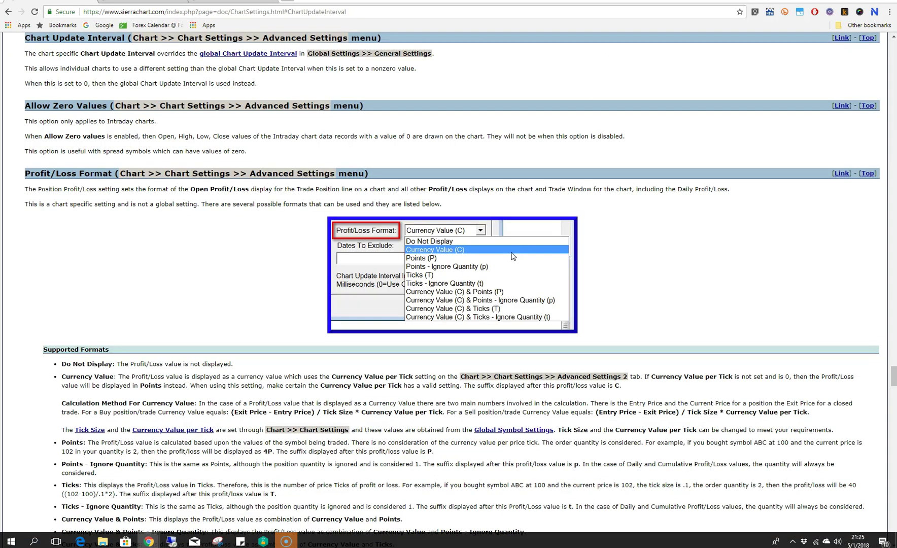
key("alt+Left")
left_click(10, 12)
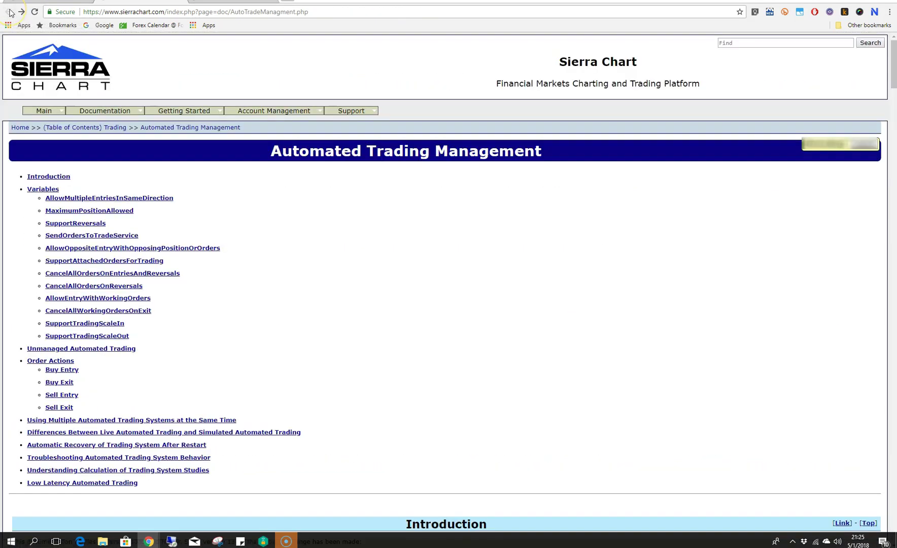
left_click(150, 446)
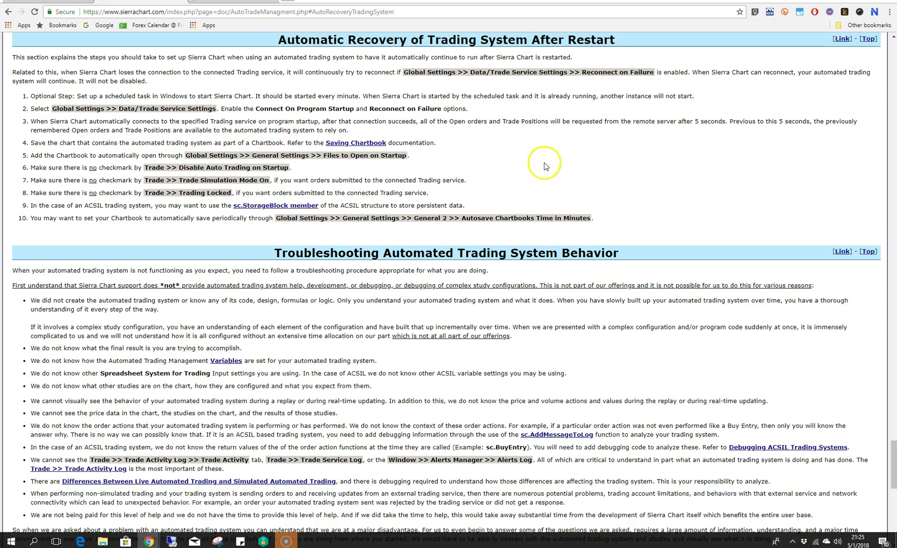
key("alt+Tab")
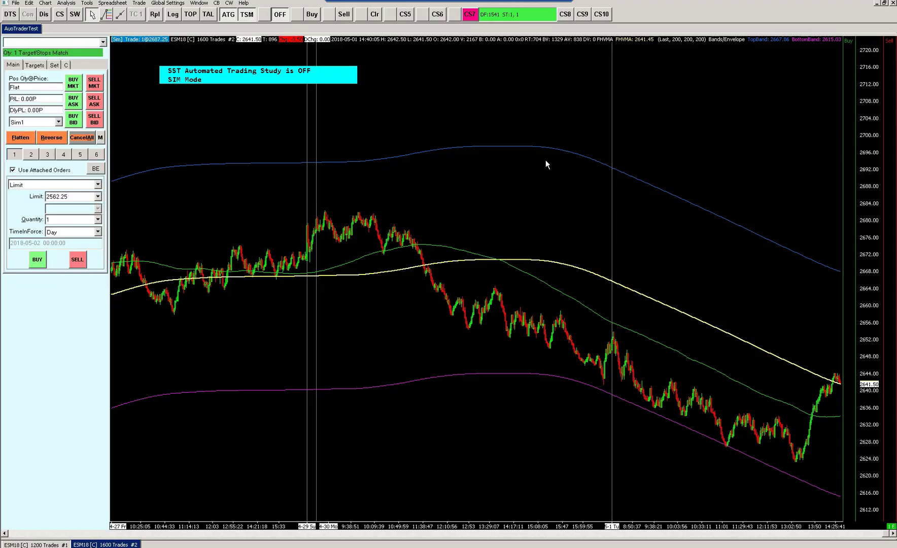
left_click(167, 3)
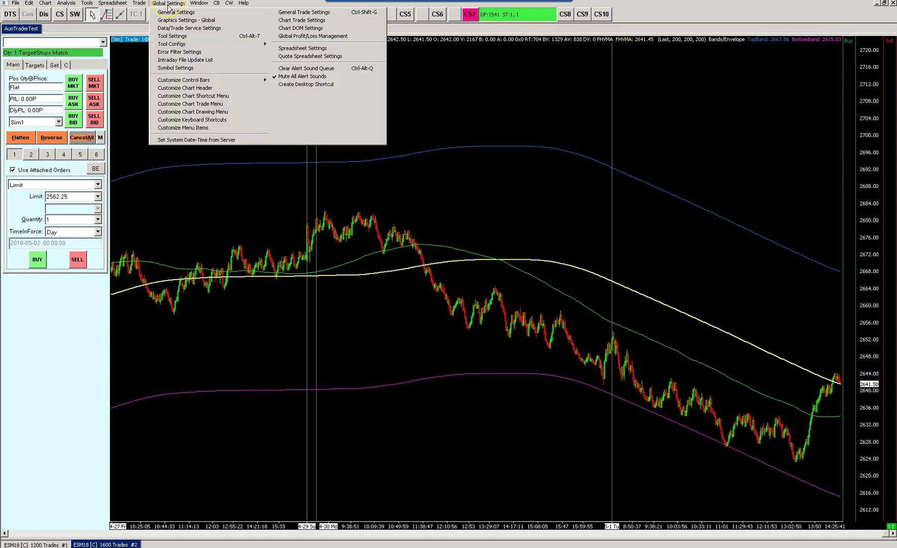
mouse_move(144, 5)
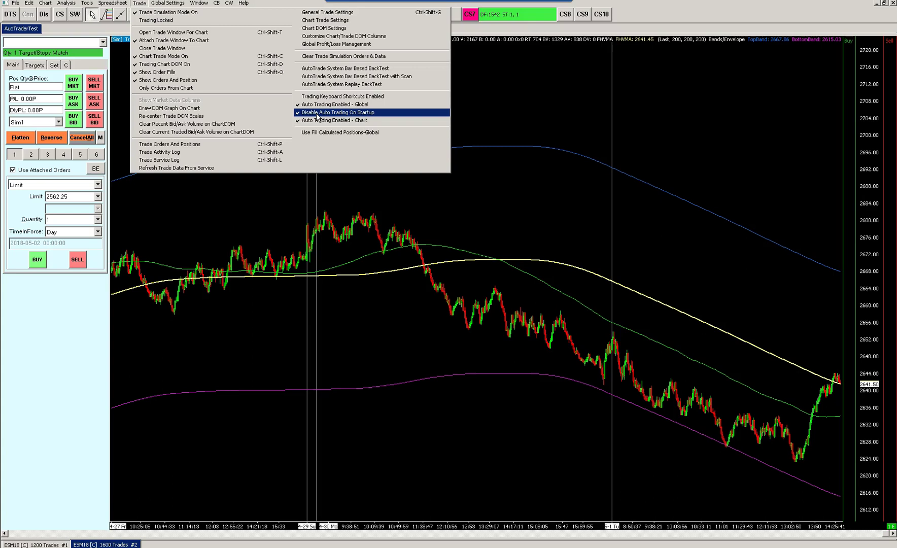
key("alt+Tab")
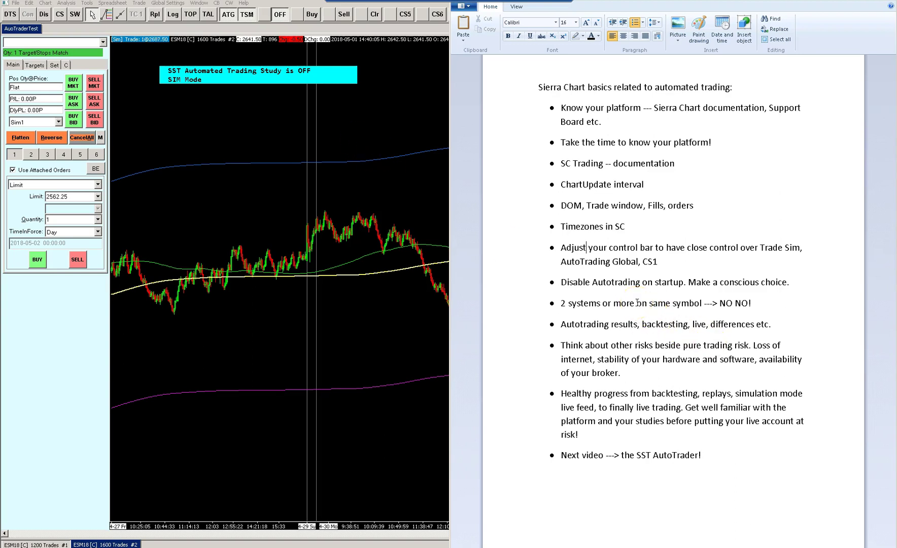
left_click(245, 82)
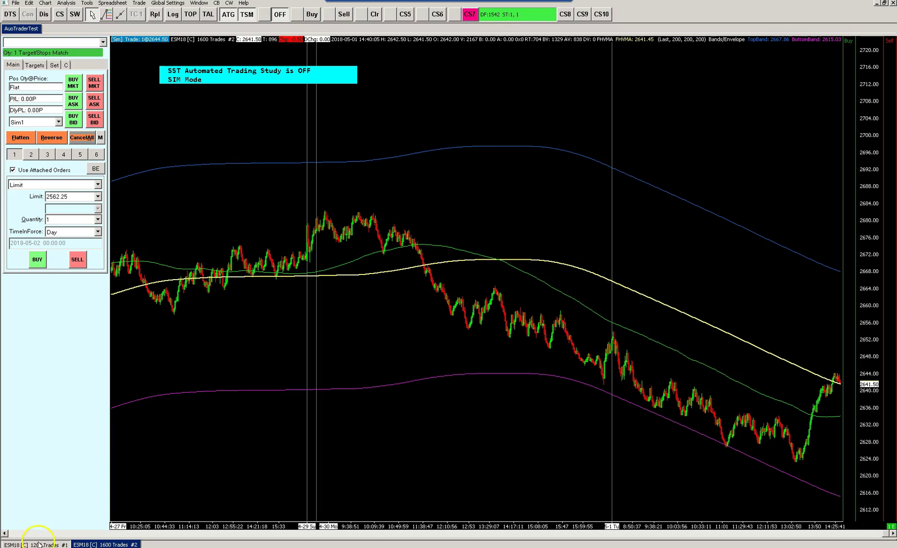
left_click(67, 544)
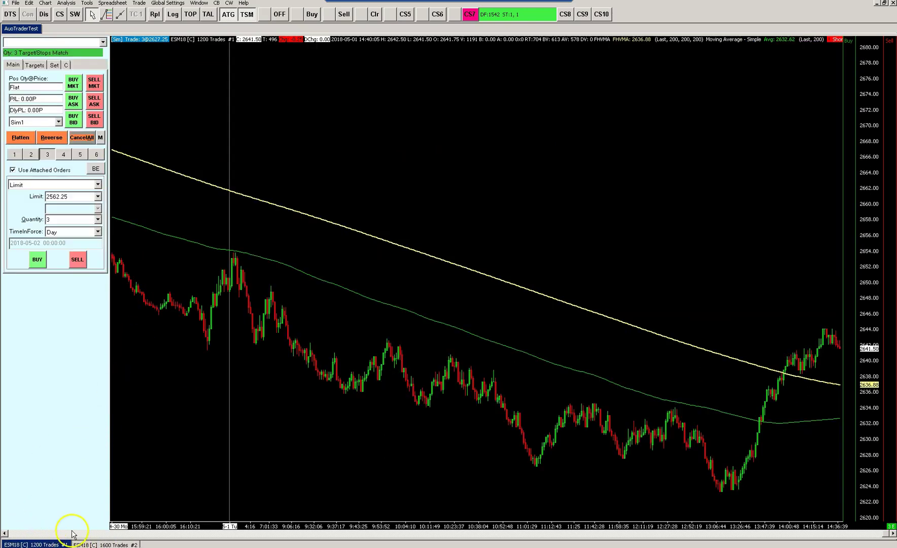
left_click(117, 544)
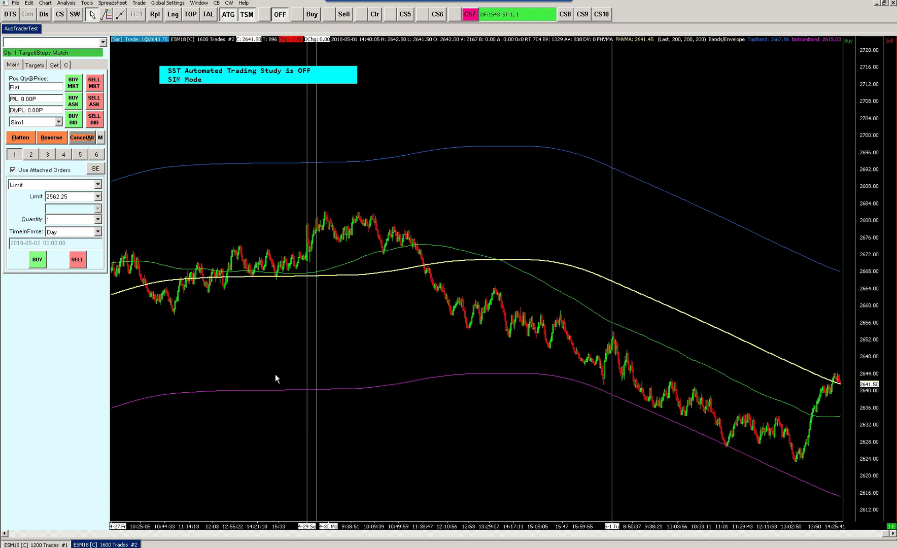
left_click(275, 374)
Open and close Data/Trade Service Settings via DTS, then bring the WordPad notes forward
left_click(10, 14)
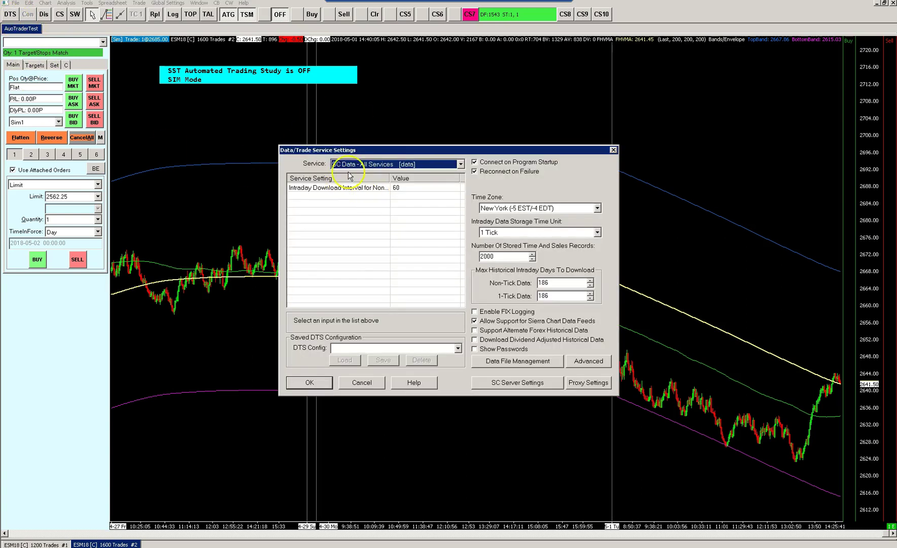
left_click(614, 150)
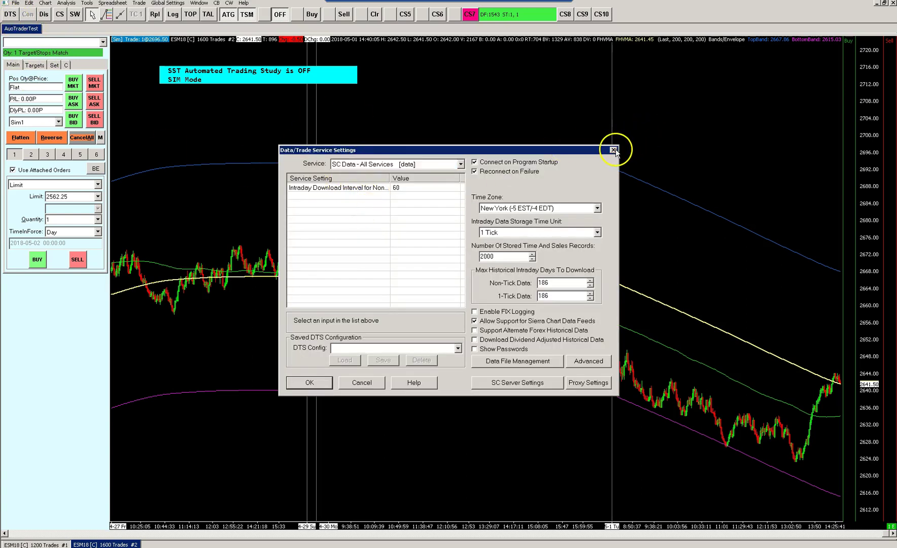
left_click(614, 150)
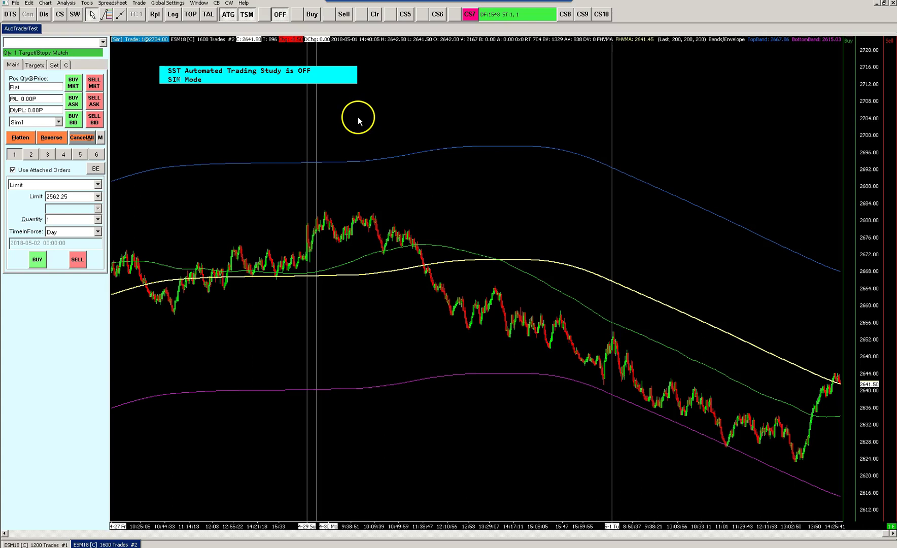
key("alt+Tab")
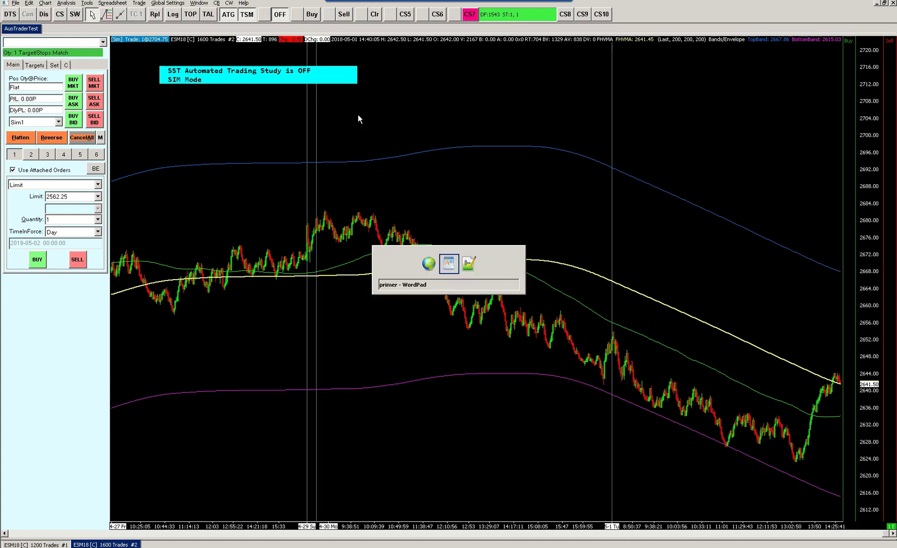
left_click(580, 253)
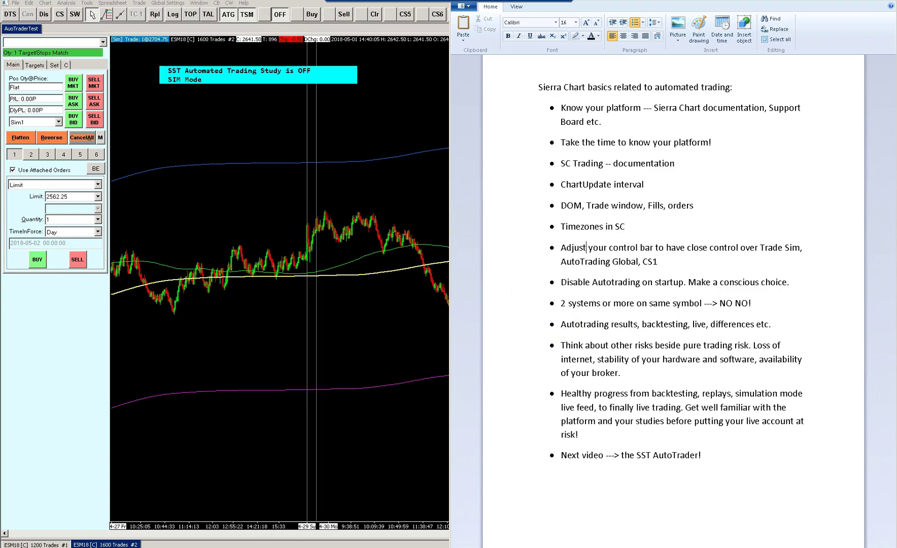
In Chrome, navigate to Contents#Trading and open the Auto Trade System Back Testing page
key("alt+Tab")
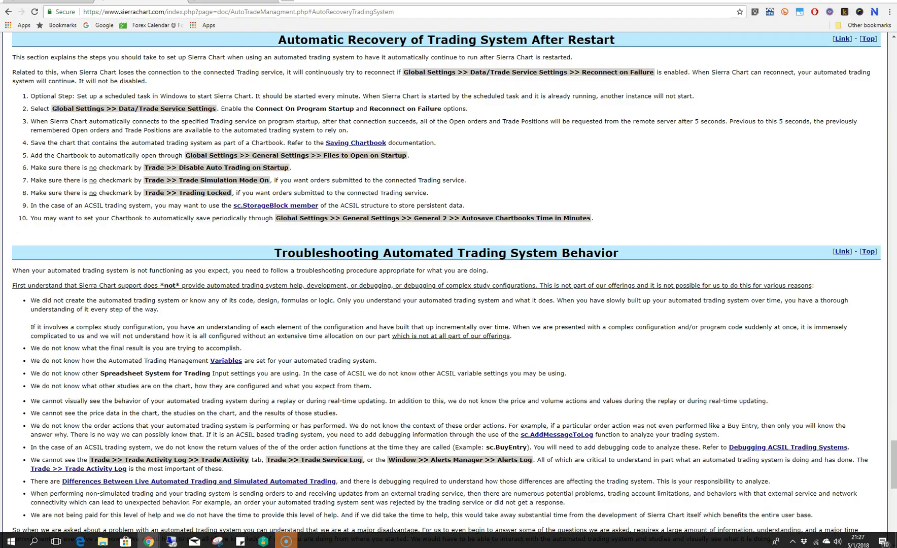
left_click(9, 11)
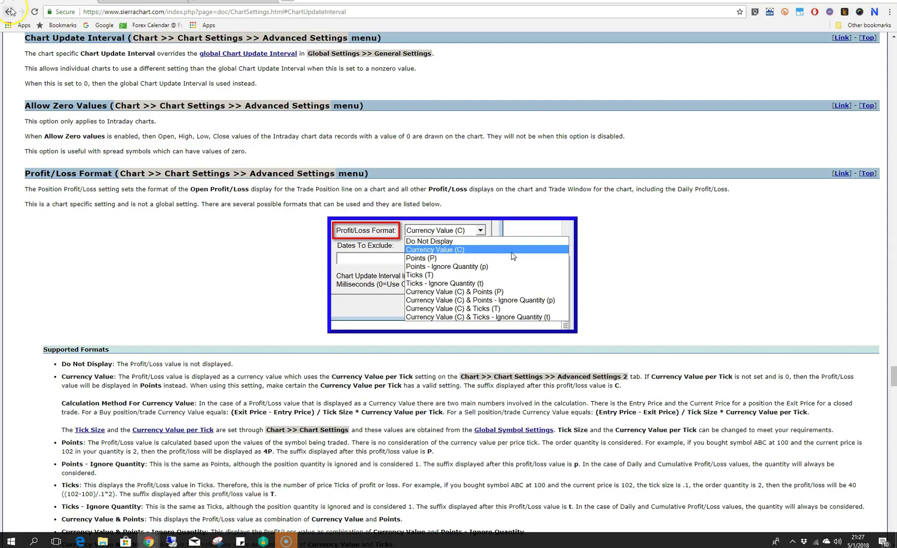
left_click(10, 11)
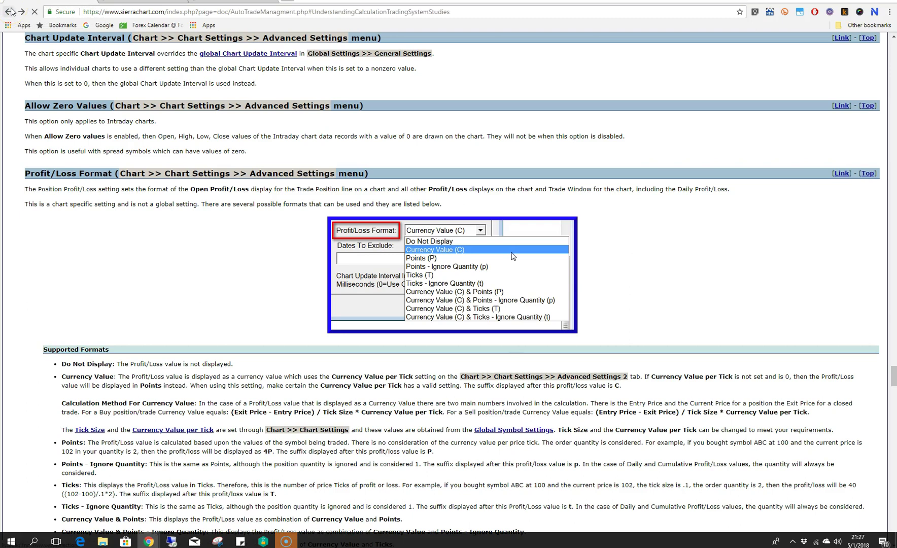
left_click(10, 11)
left_click(10, 11)
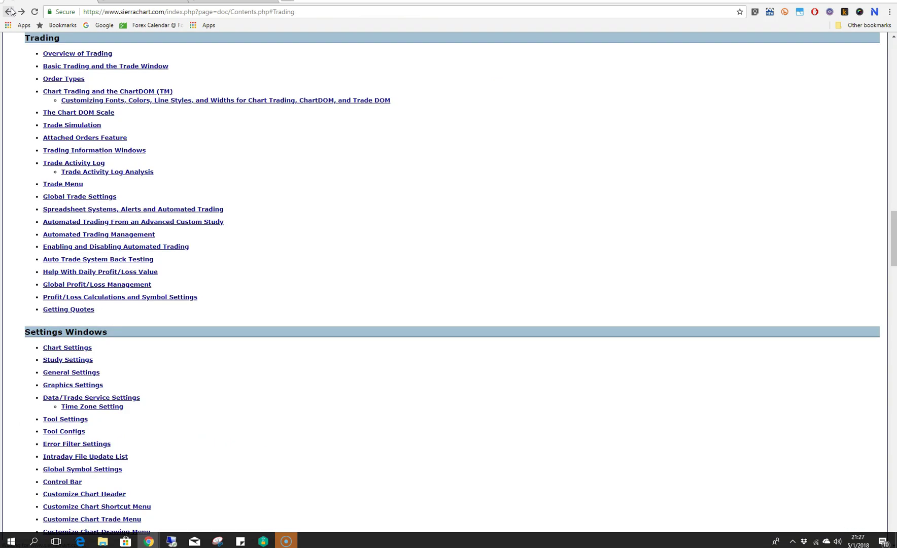
left_click(116, 262)
Scroll through the back testing page to the Bar Based Back Testing section, then leave Chrome
scroll(500, 426, "down", 4)
scroll(501, 420, "down", 15)
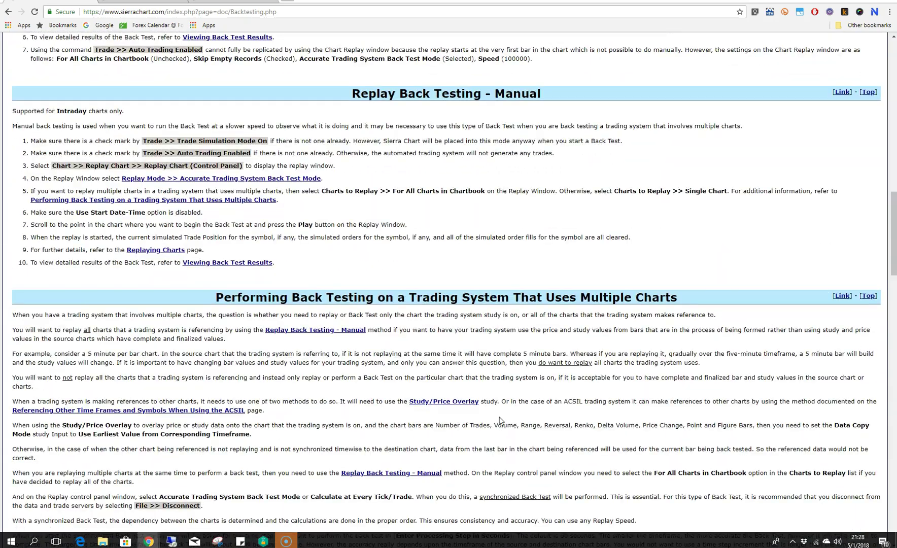
scroll(500, 421, "down", 11)
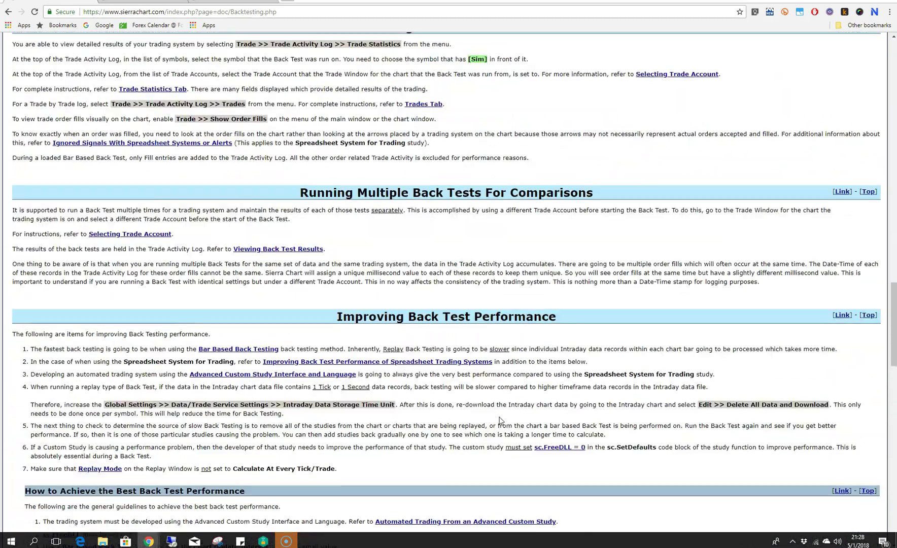
scroll(500, 420, "down", 5)
scroll(500, 420, "down", 5)
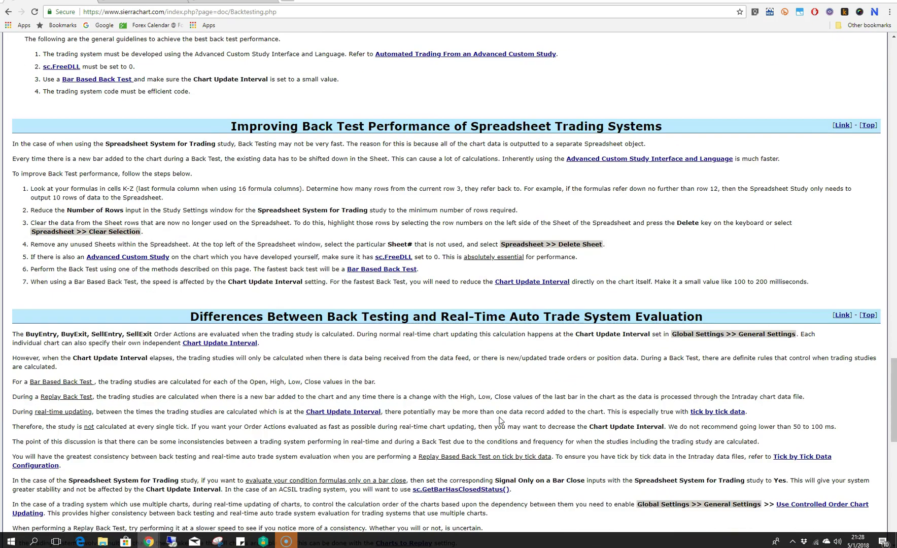
scroll(500, 420, "down", 5)
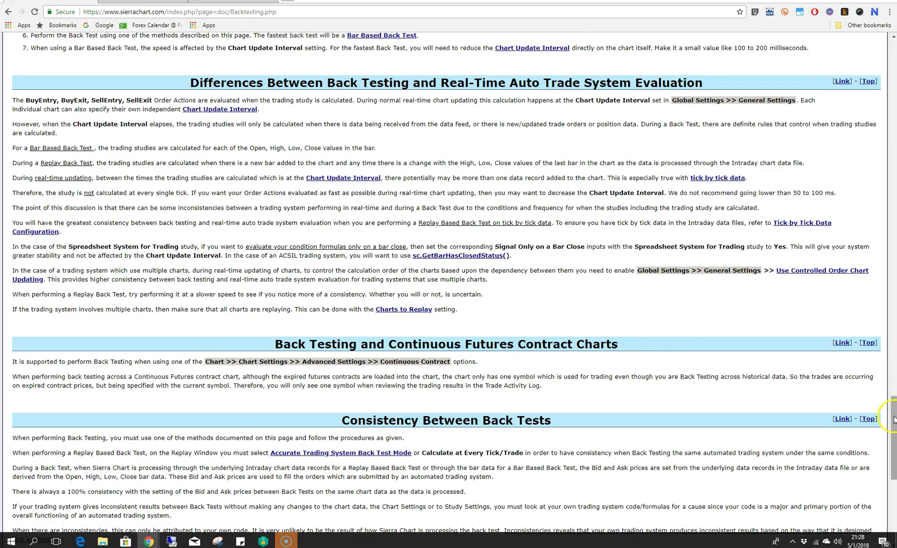
scroll(580, 357, "down", 6)
scroll(579, 357, "down", 3)
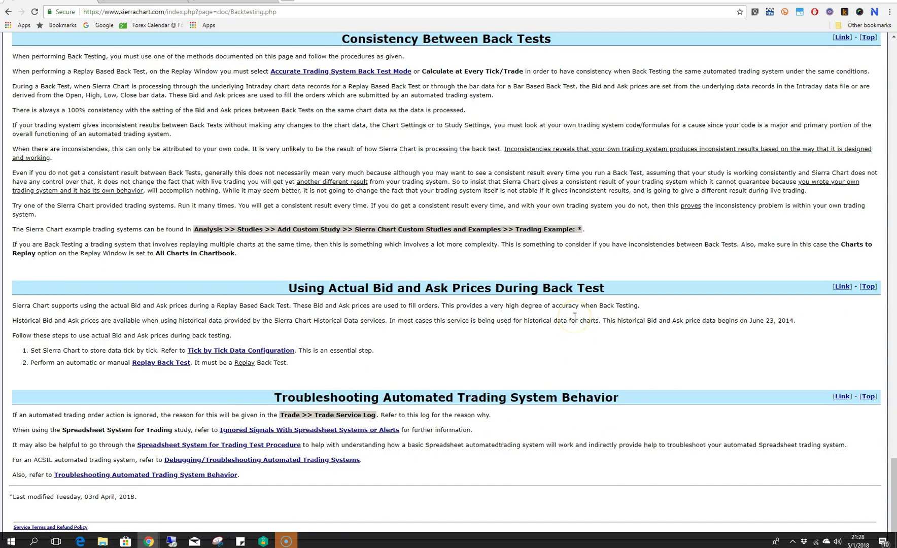
scroll(575, 316, "up", 20)
scroll(574, 316, "up", 20)
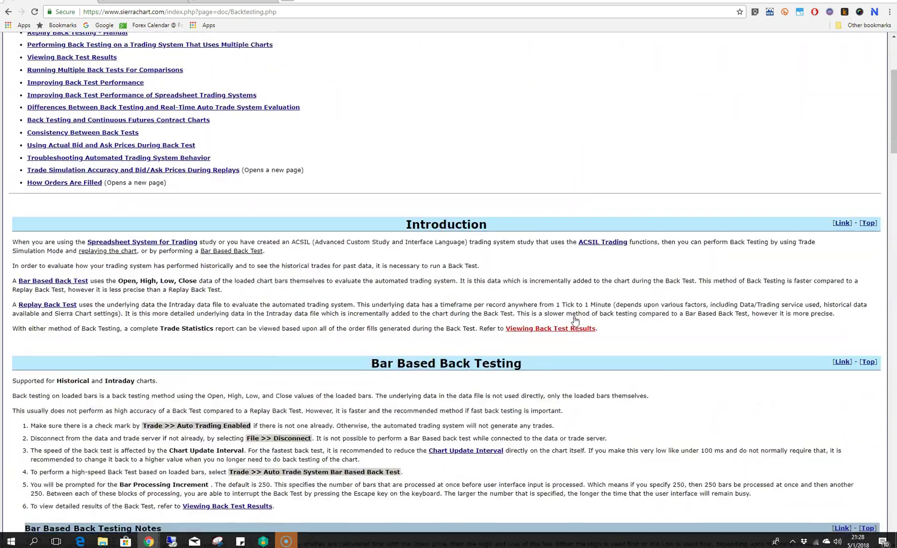
scroll(574, 319, "up", 4)
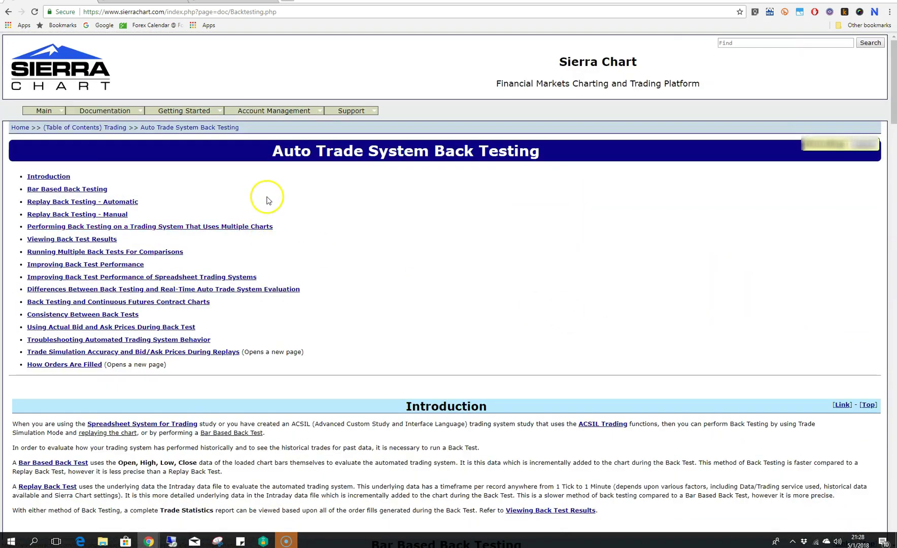
scroll(506, 282, "down", 7)
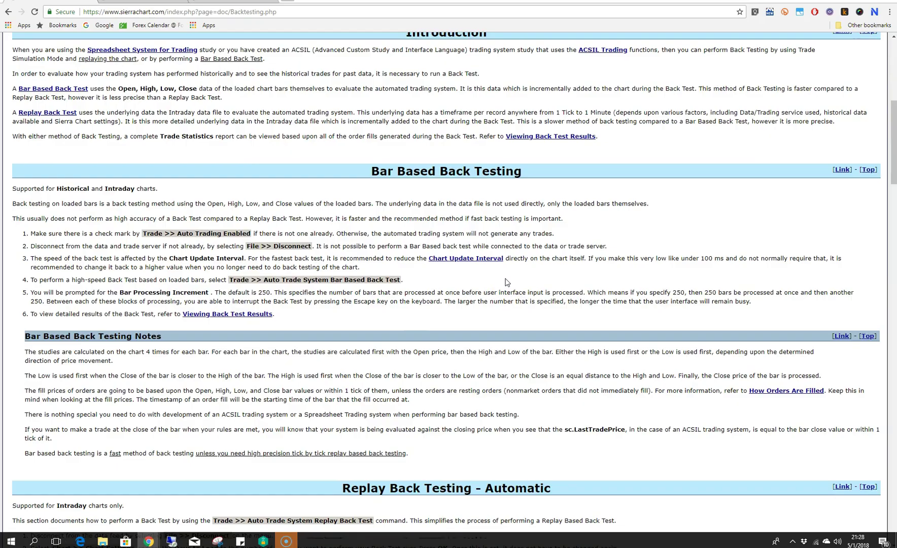
key("alt+Tab")
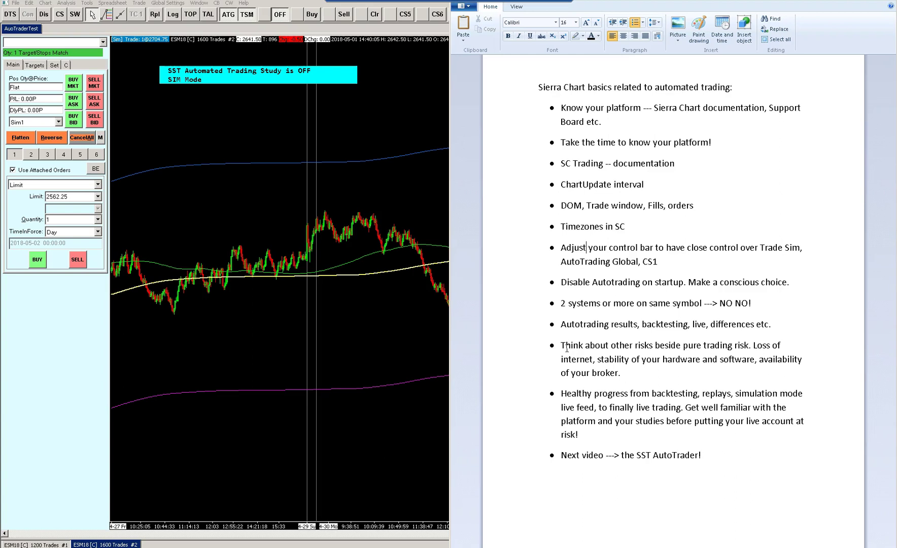
left_click(626, 373)
Bring the 1600 Trades ESM18 chart to the front over the WordPad notes
left_click(294, 130)
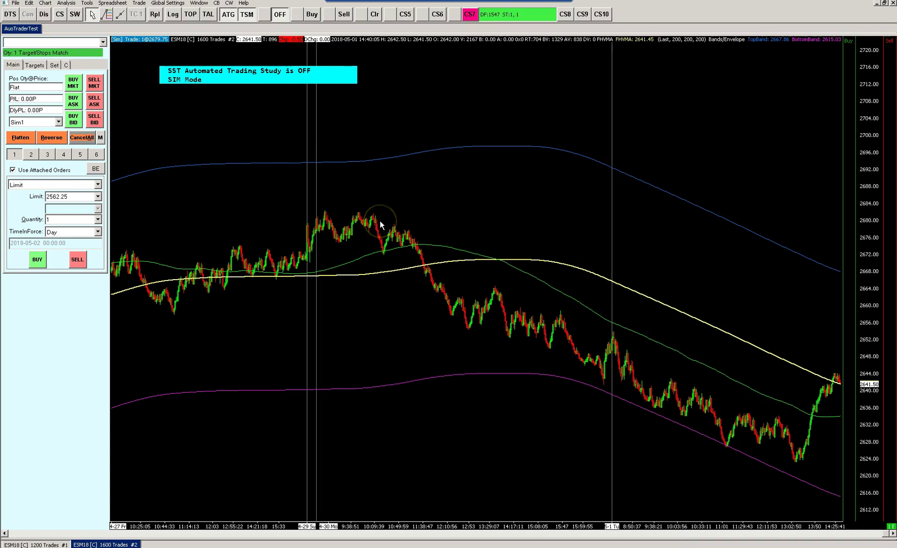